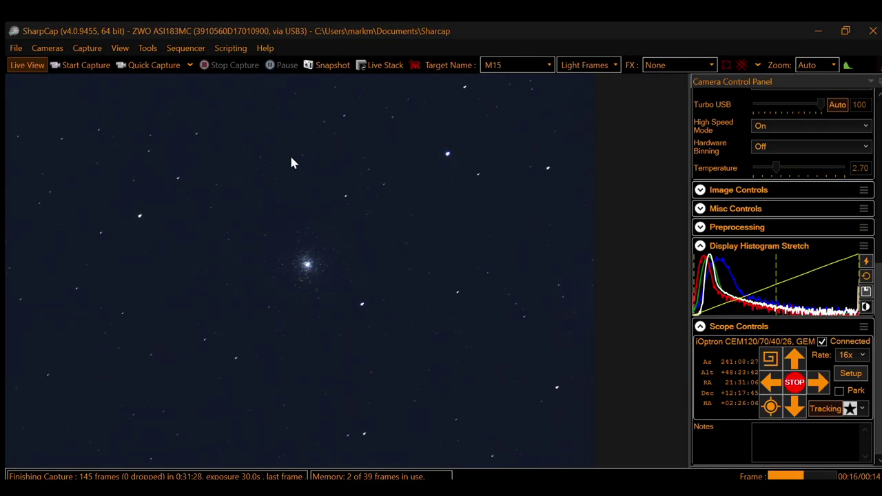
Run Plate Solve and Resync on the current M15 frame so the mount re-centres the cluster.
left_click(142, 48)
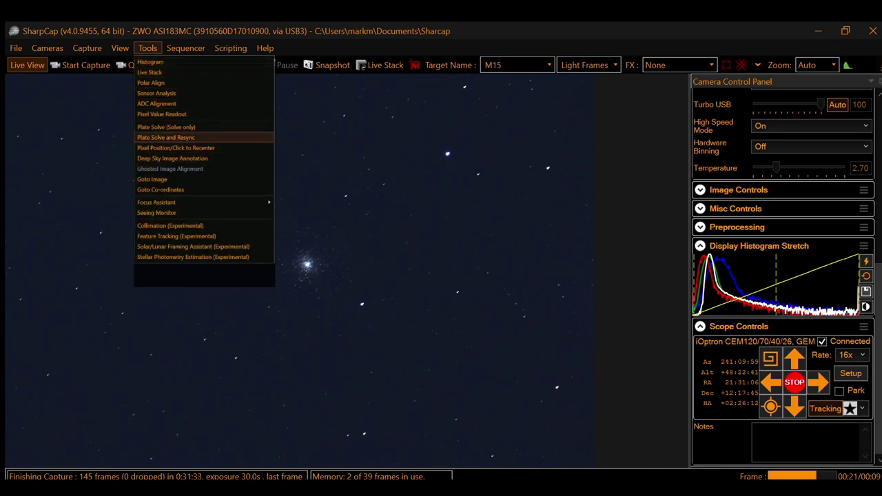
left_click(200, 137)
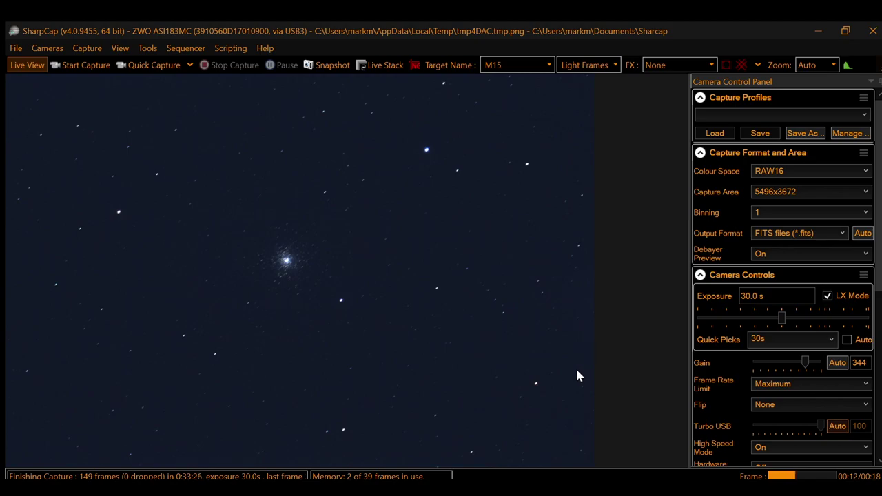
scroll(866, 221, "down", 5)
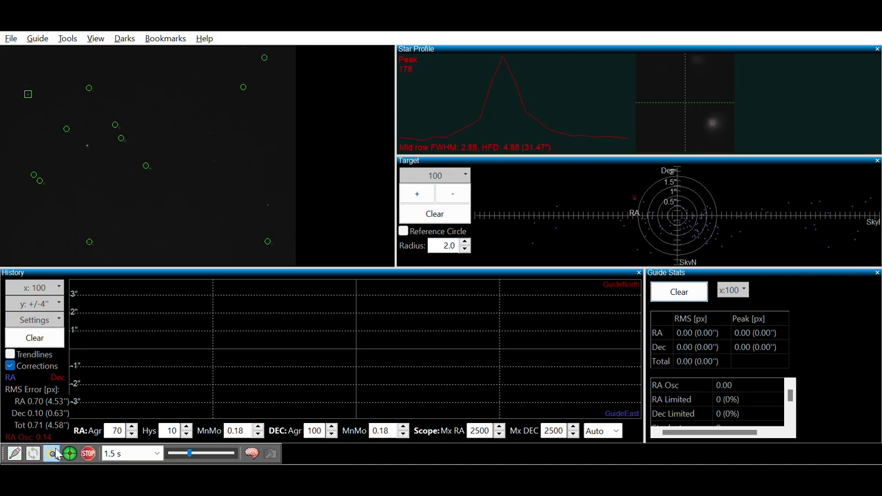
Auto-select a guide star in PHD2 and start guiding the mount on it.
left_click(53, 453)
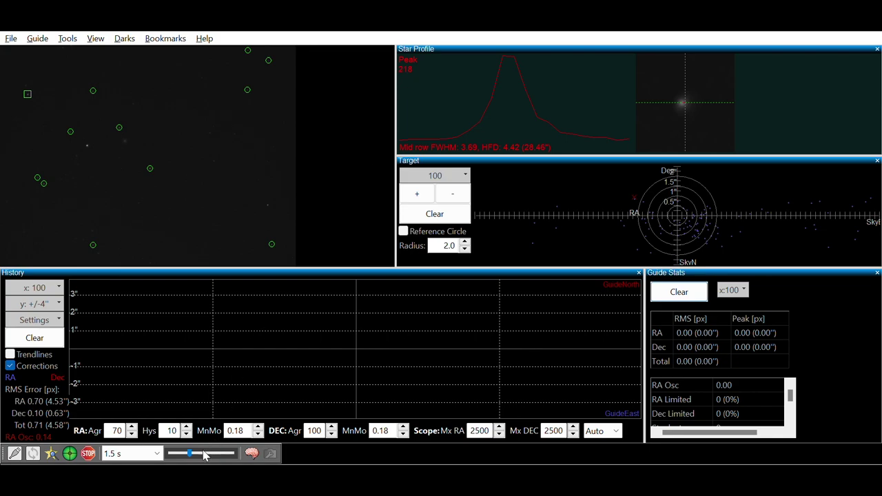
left_click(70, 452)
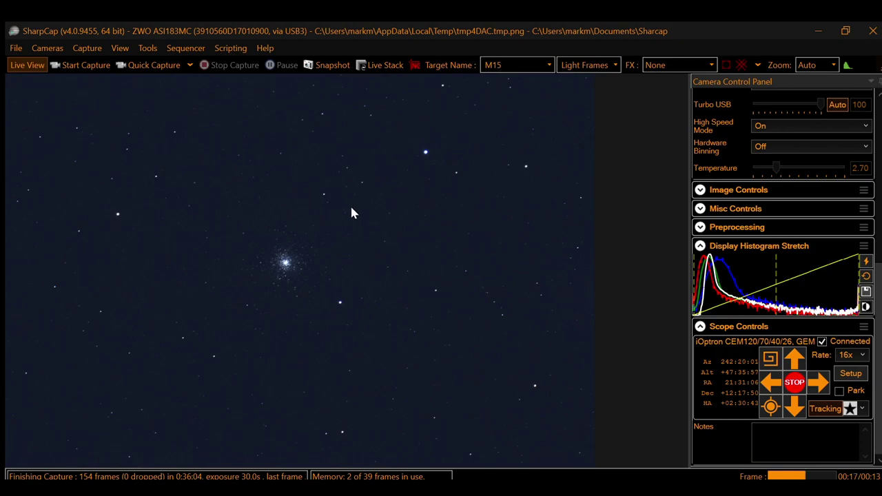
Start a new M15 light-frame capture with a 02:00:00 time limit.
left_click(86, 48)
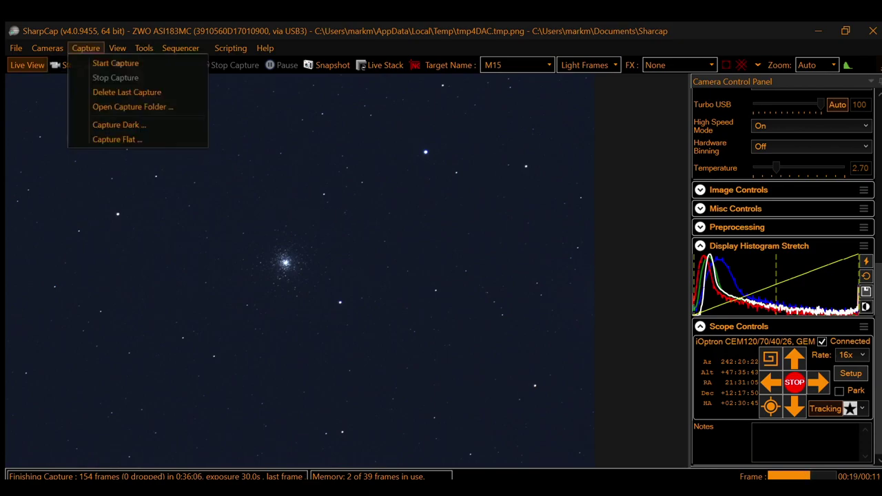
left_click(125, 63)
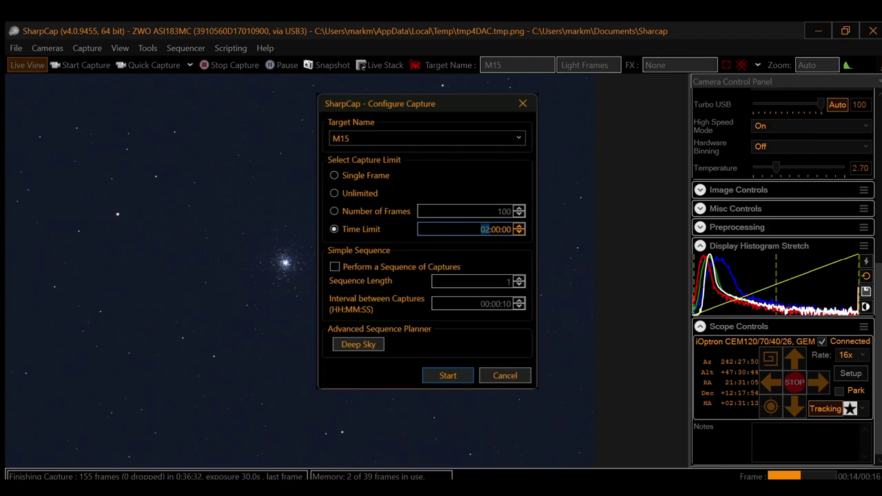
left_click(452, 375)
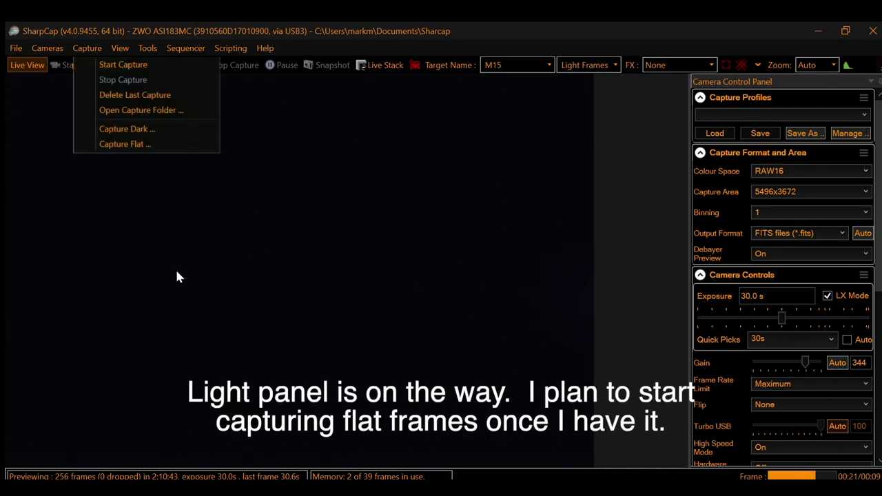
Capture a dark frame averaged from 3 frames into the Dark Library.
key("Down")
key("Down")
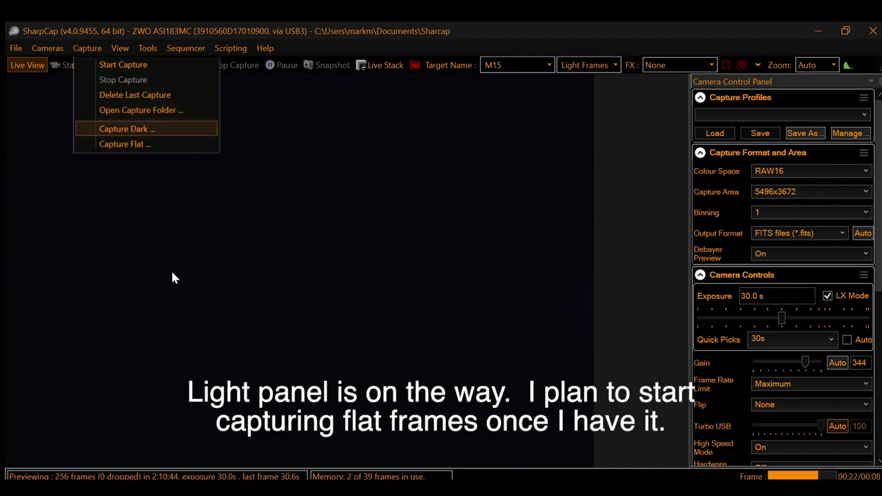
key("Return")
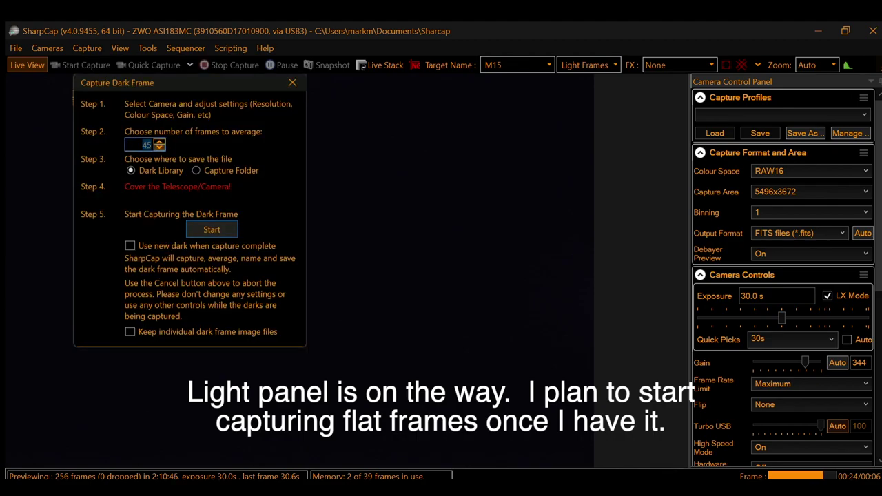
type("30")
left_click(212, 229)
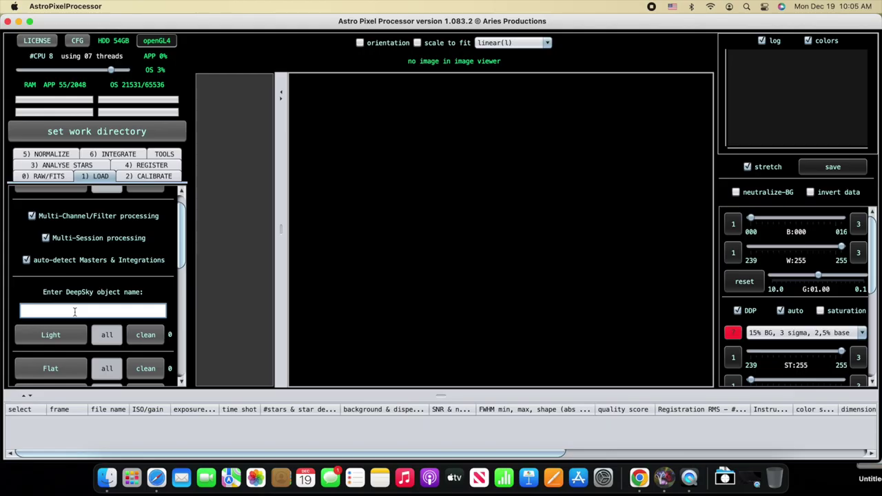
Name the object m15 and set the work directory to the 18_55_08 session folder.
type("m15")
scroll(98, 294, "down", 3)
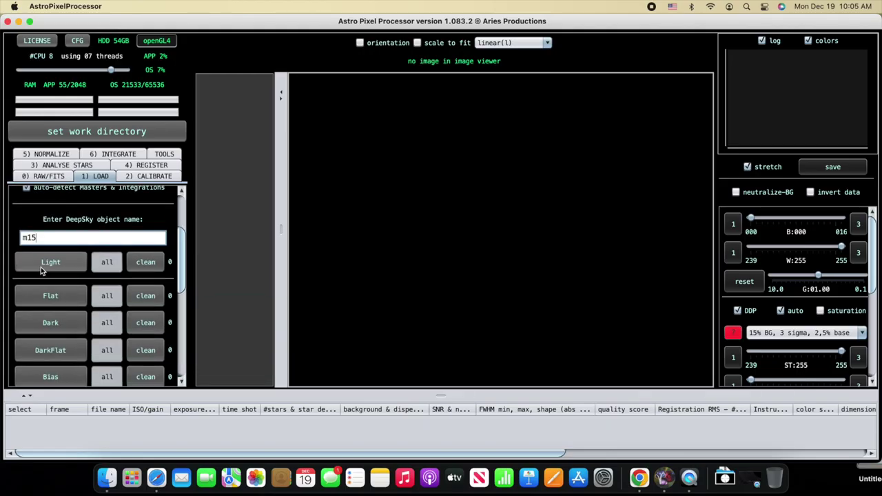
left_click(96, 131)
double_click(324, 173)
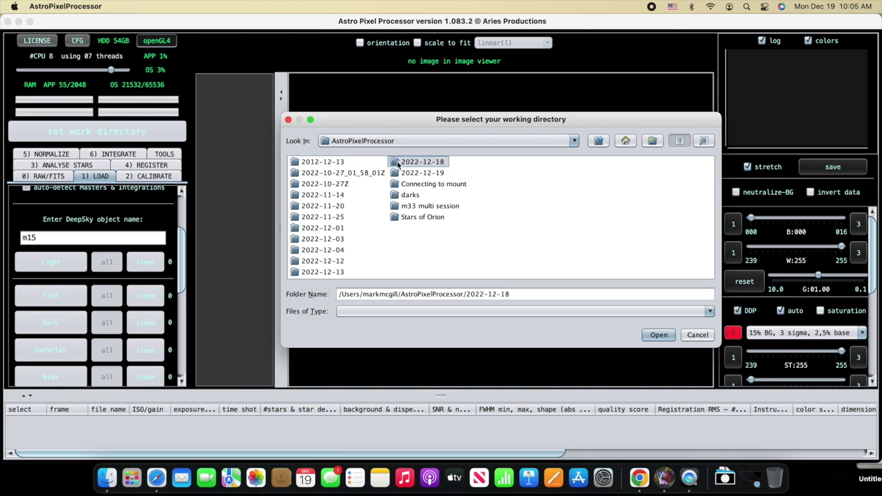
double_click(396, 161)
double_click(296, 173)
double_click(303, 162)
left_click(659, 335)
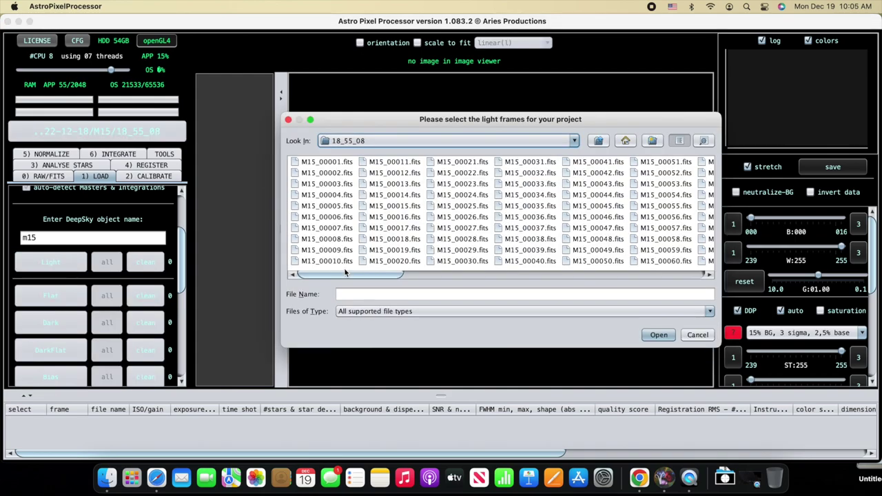
Load the M15 light frames into the project and confirm their channel.
scroll(686, 214, "right", 10)
left_click(686, 210, "shift")
left_click(668, 335)
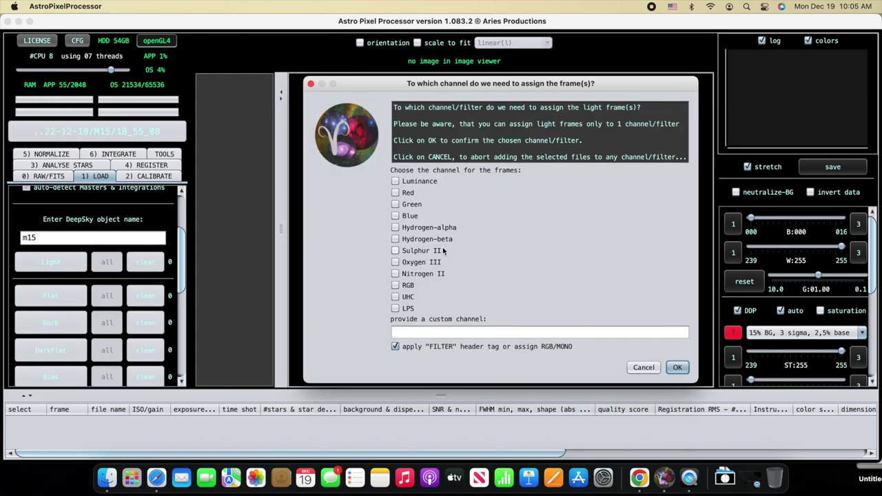
key("Return")
Browse to the camera's darks folder and check the first light frame's camera settings.
left_click(441, 141)
left_click(439, 186)
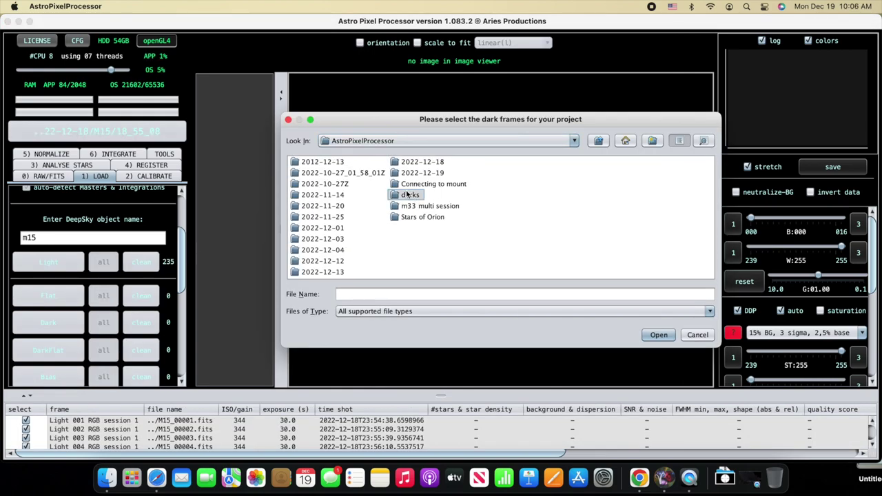
double_click(393, 195)
double_click(303, 161)
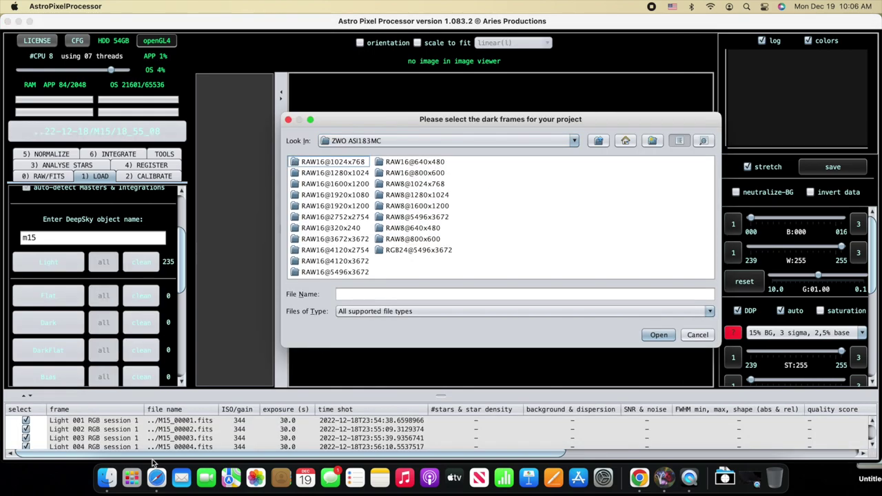
key("super+Tab")
left_click(606, 91)
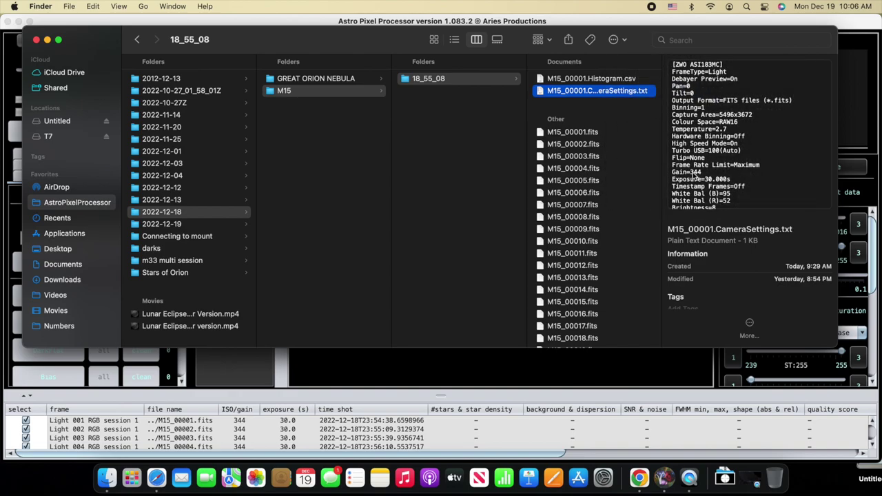
key("super+Tab")
Load the master dark from RAW16@5496x3672 / 30.0s / gain_344 and assign it.
left_click(304, 273)
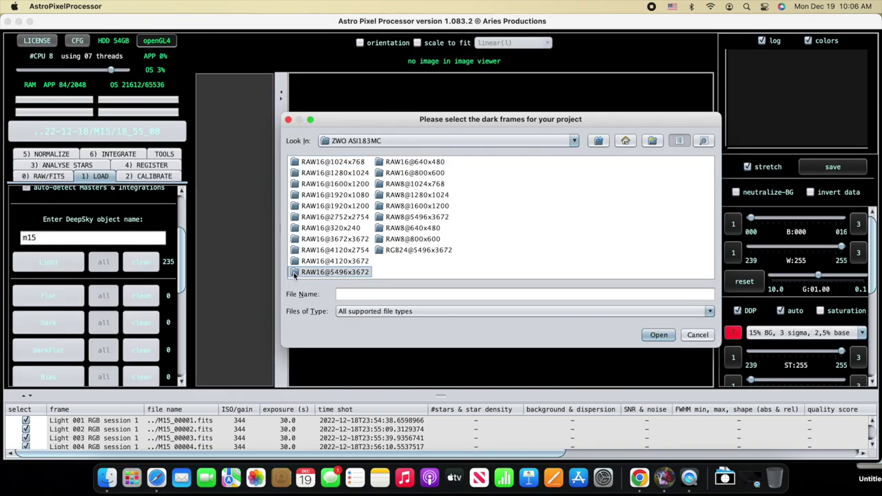
double_click(295, 273)
double_click(297, 239)
left_click(297, 229)
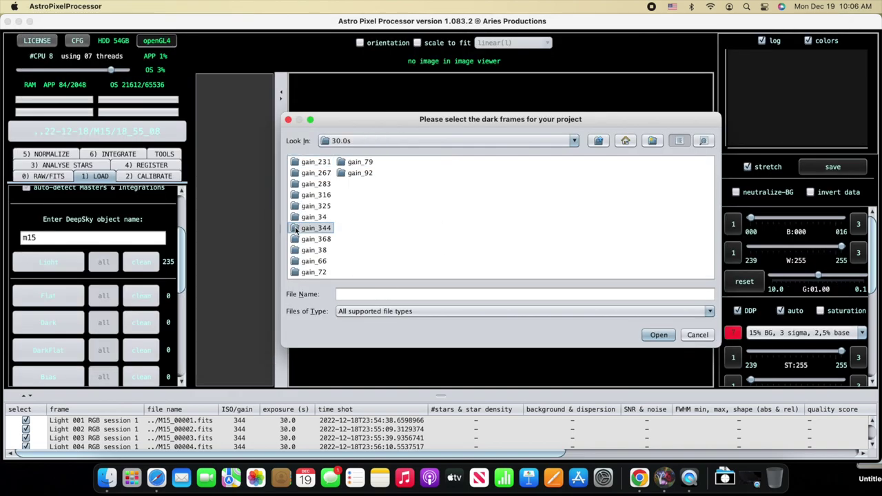
double_click(297, 231)
left_click(307, 162)
left_click(658, 335)
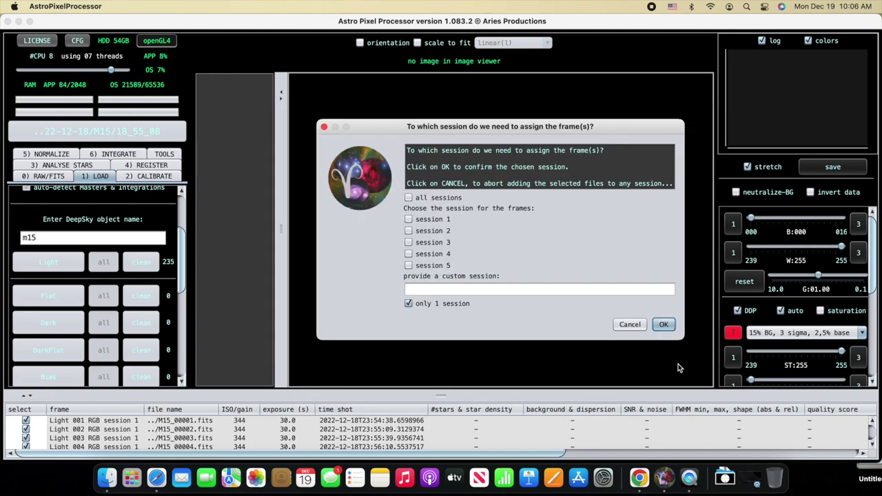
key("Return")
Review the frame sort options, then start star analysis on the light frames.
scroll(122, 322, "down", 5)
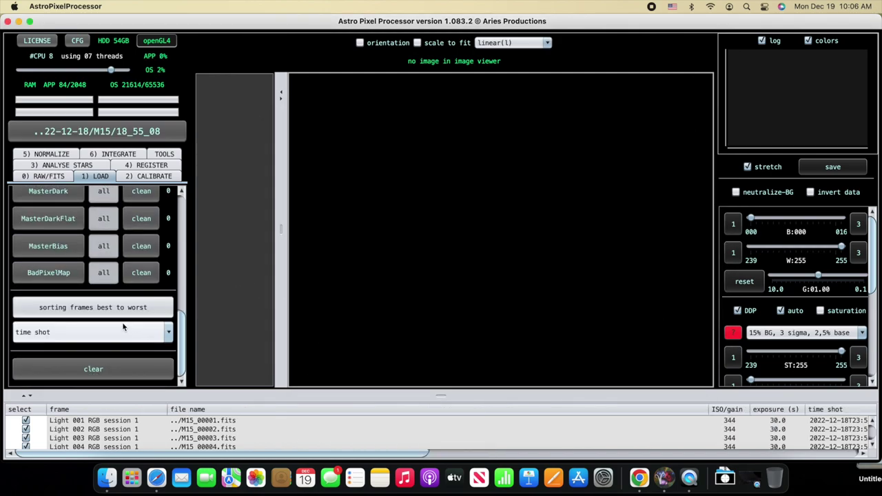
left_click(124, 330)
scroll(138, 275, "up", 6)
left_click(66, 165)
left_click(96, 335)
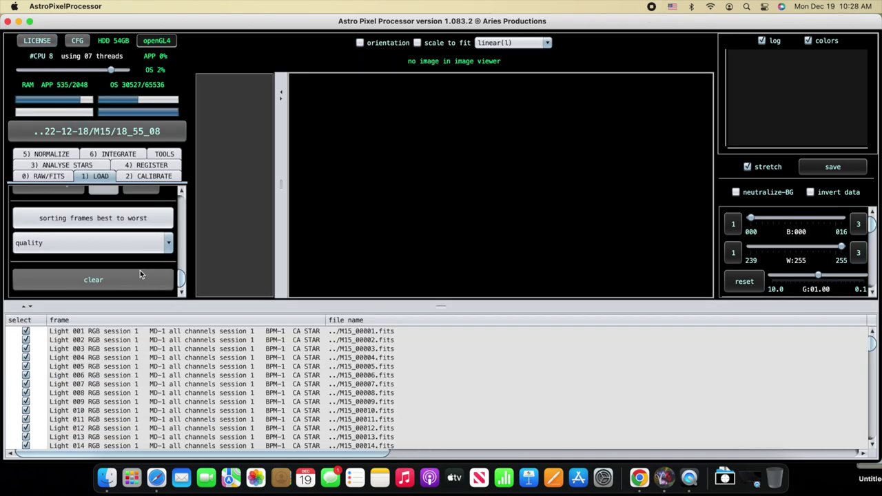
Sort the light frames by quality, best first, in an enlarged frame list.
scroll(140, 270, "up", 2)
left_click(129, 251)
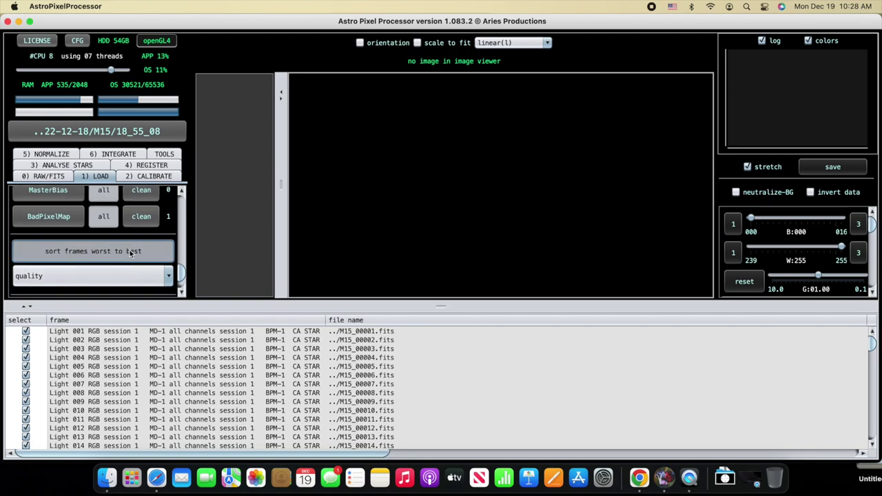
left_click(128, 251)
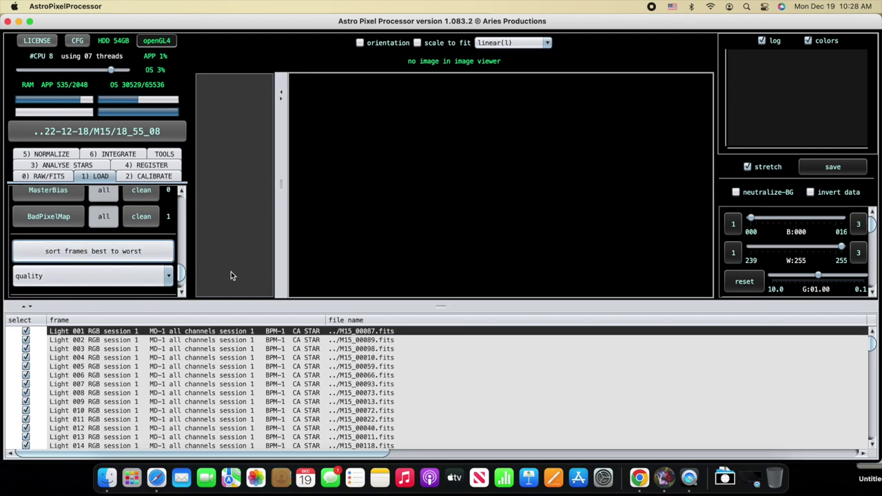
left_click_drag(231, 311, 231, 168)
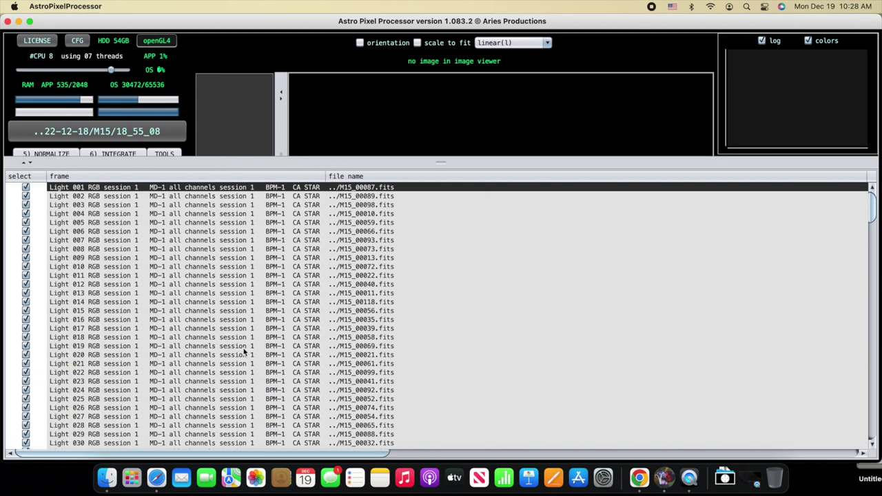
scroll(244, 348, "down", 20)
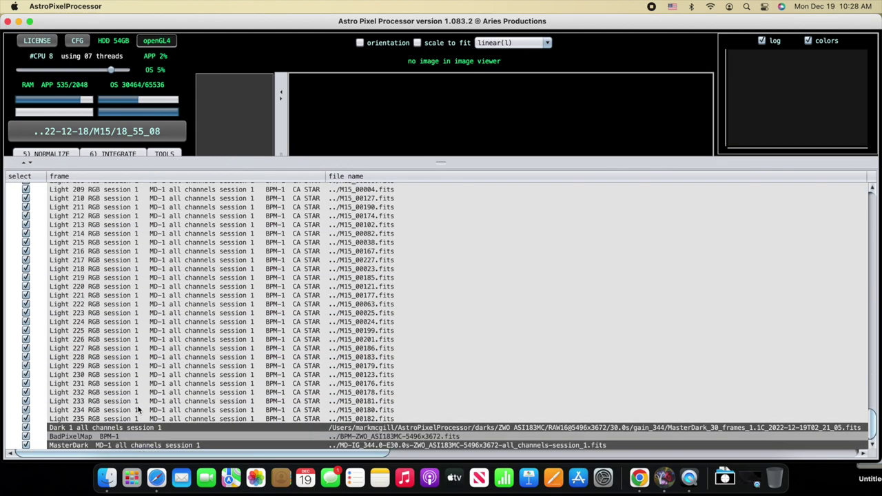
left_click(101, 419)
key("Home")
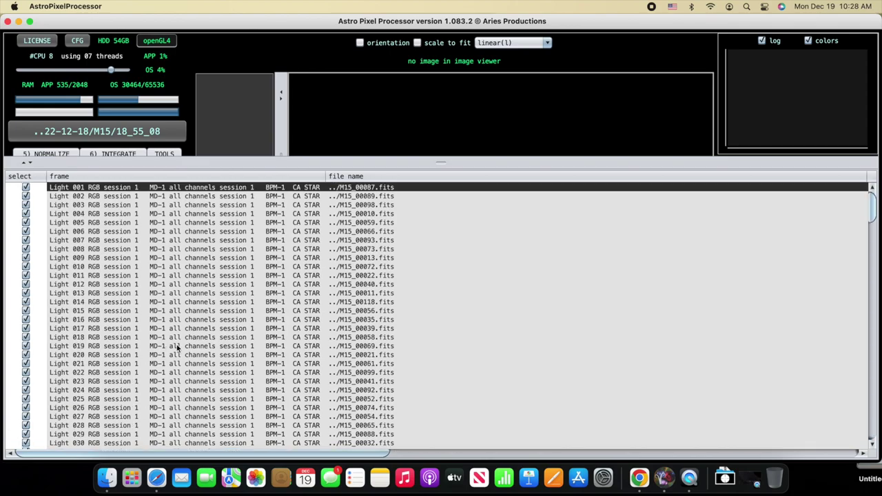
scroll(177, 348, "right", 10)
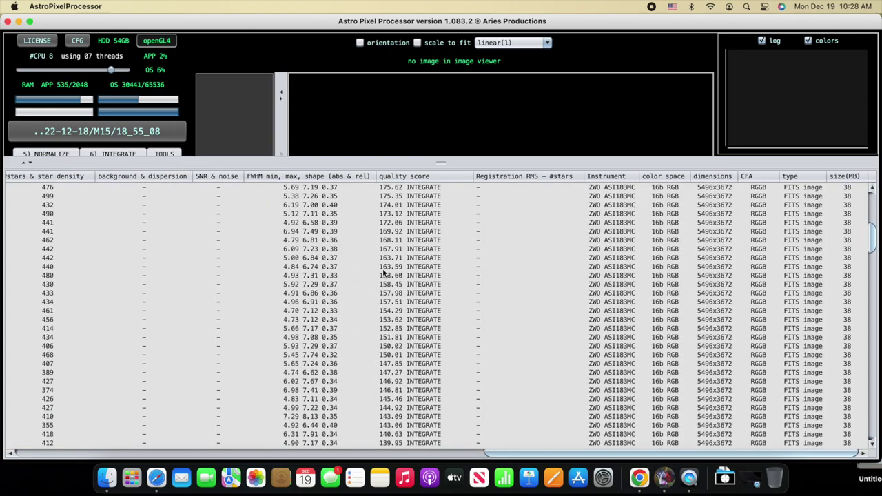
scroll(384, 274, "up", 10)
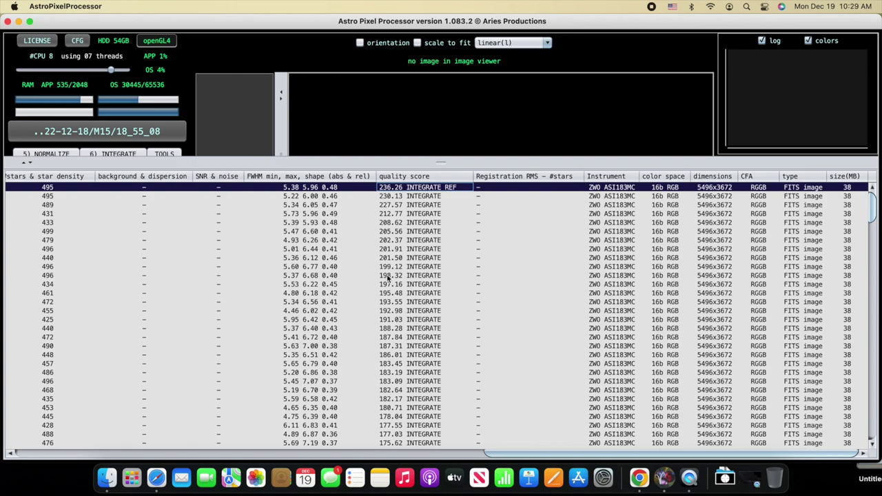
scroll(242, 329, "left", 10)
Inspect Light 017 and several lower-scoring frames in the image viewer.
left_click(242, 328)
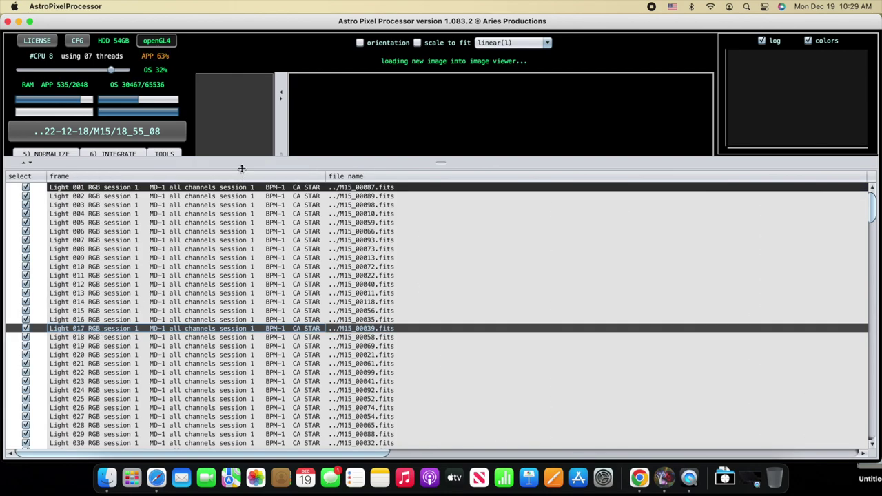
scroll(570, 163, "up", 3)
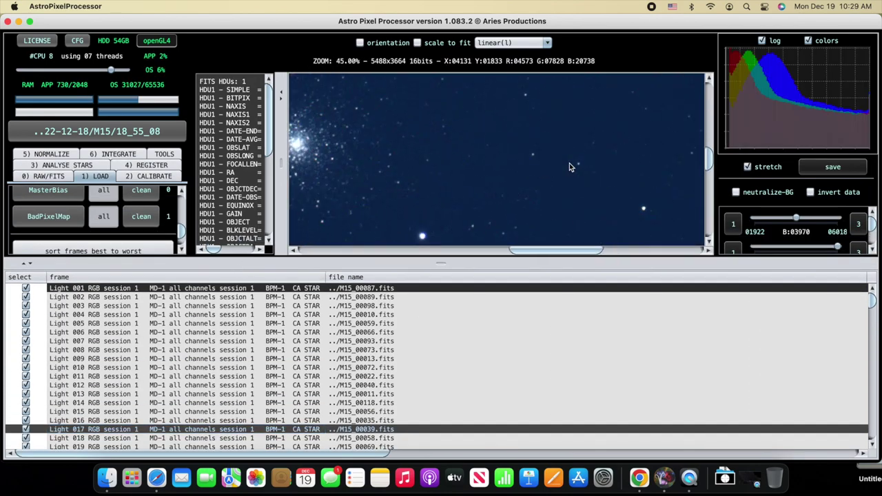
left_click_drag(710, 158, 714, 185)
scroll(377, 260, "down", 5)
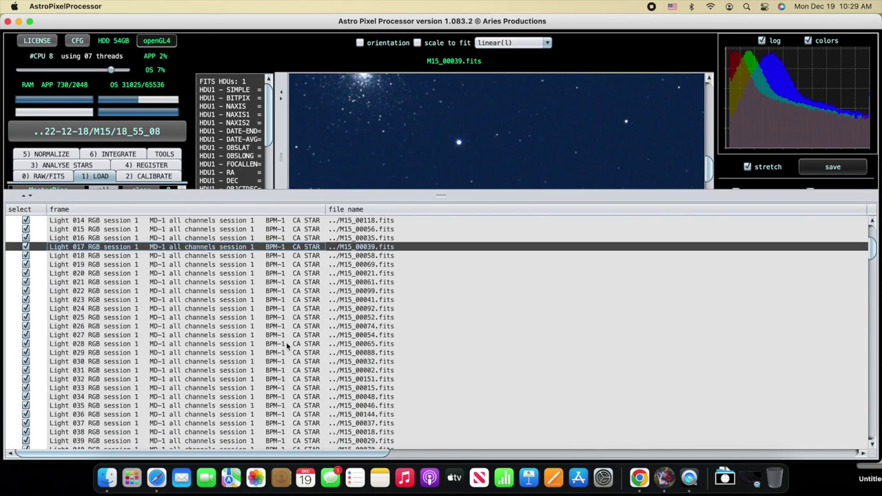
scroll(377, 259, "right", 10)
left_click(378, 330)
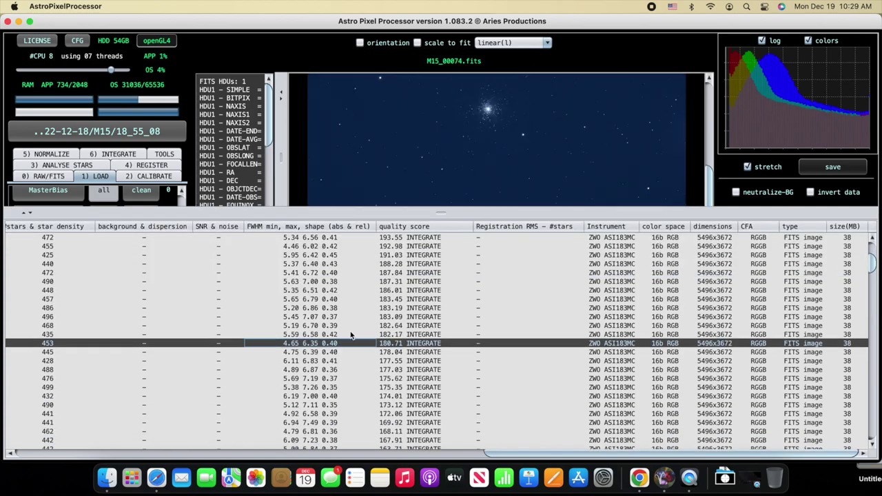
scroll(349, 327, "down", 3)
left_click(350, 325)
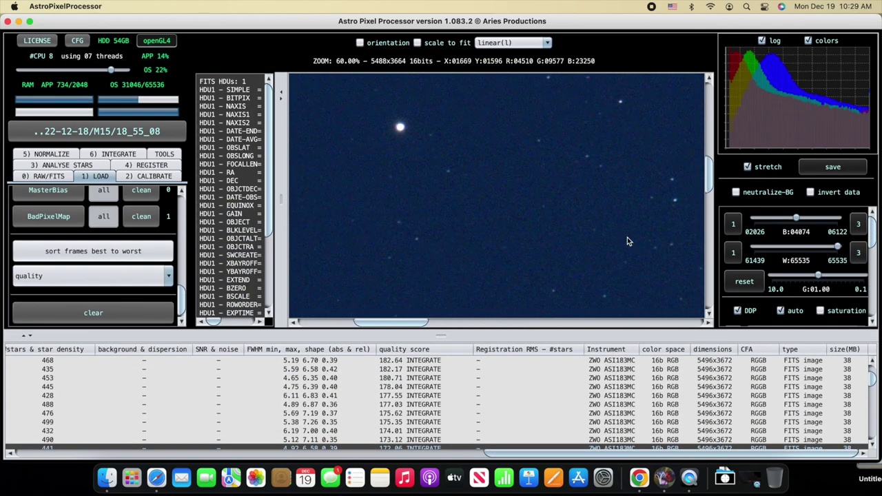
scroll(306, 310, "left", 10)
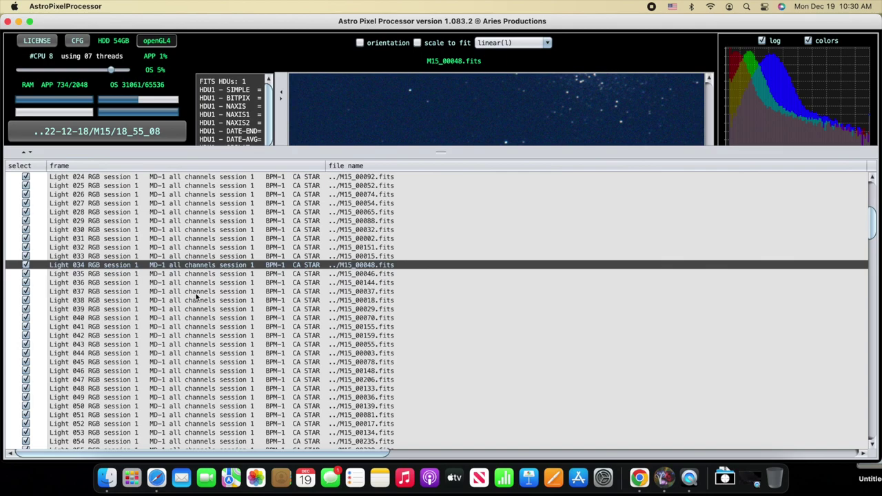
scroll(345, 339, "right", 10)
left_click(297, 308)
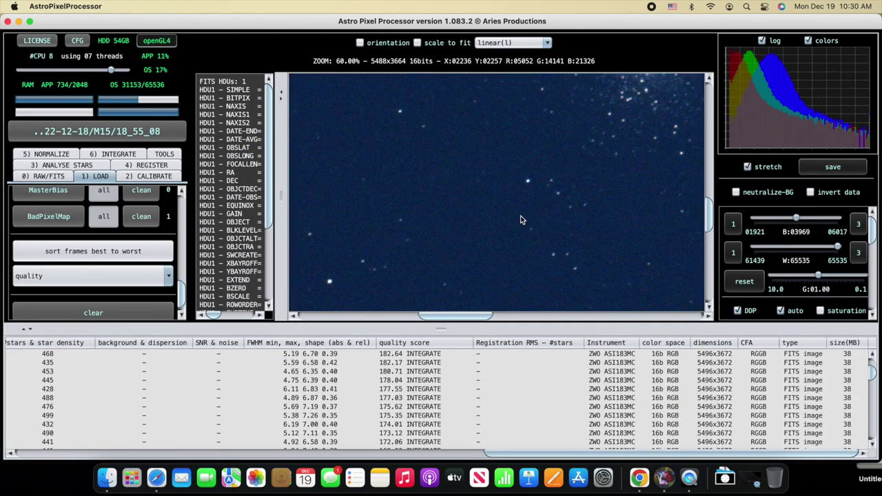
scroll(524, 221, "up", 5)
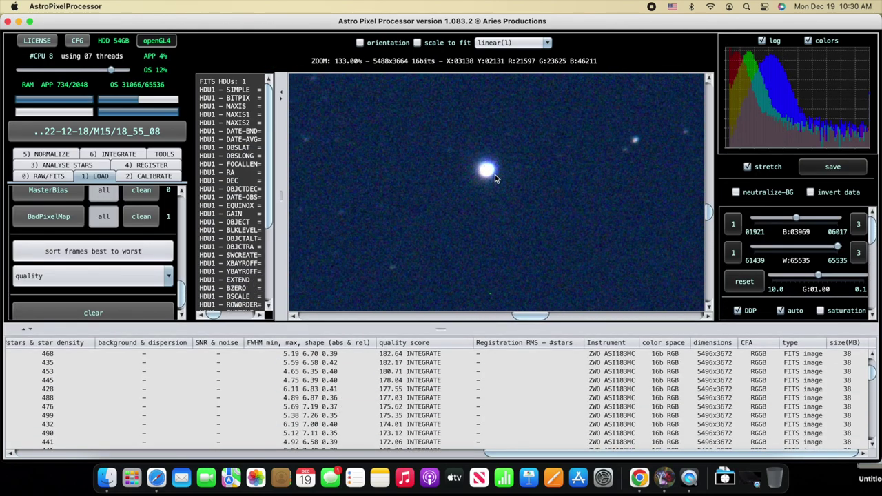
left_click_drag(708, 211, 715, 147)
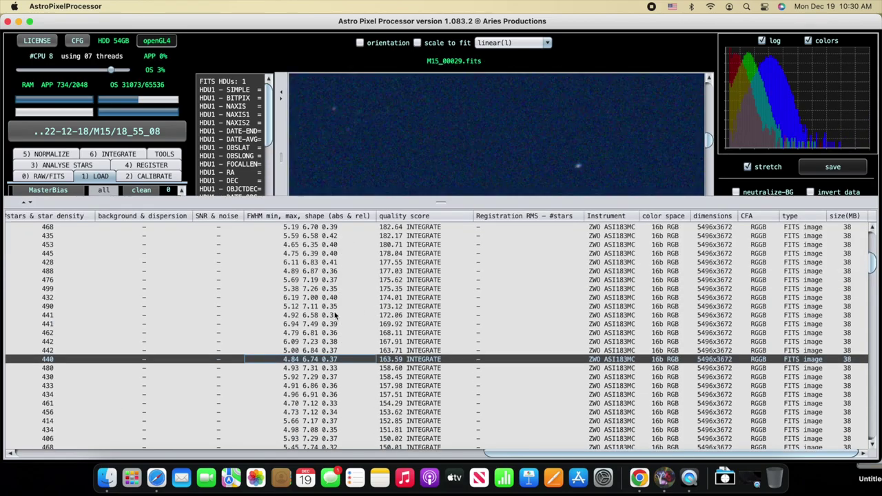
Compare the frames scoring 172.06 and 180.71 to find the quality cutoff.
left_click(301, 318)
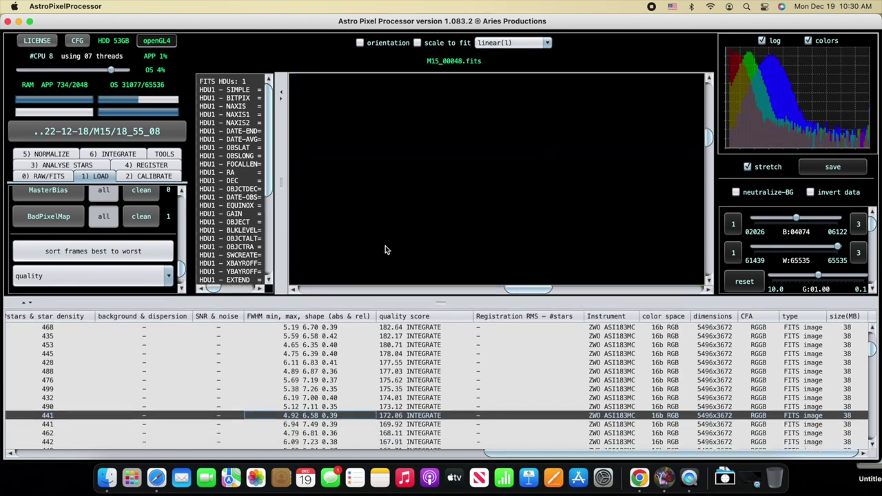
scroll(414, 345, "up", 3)
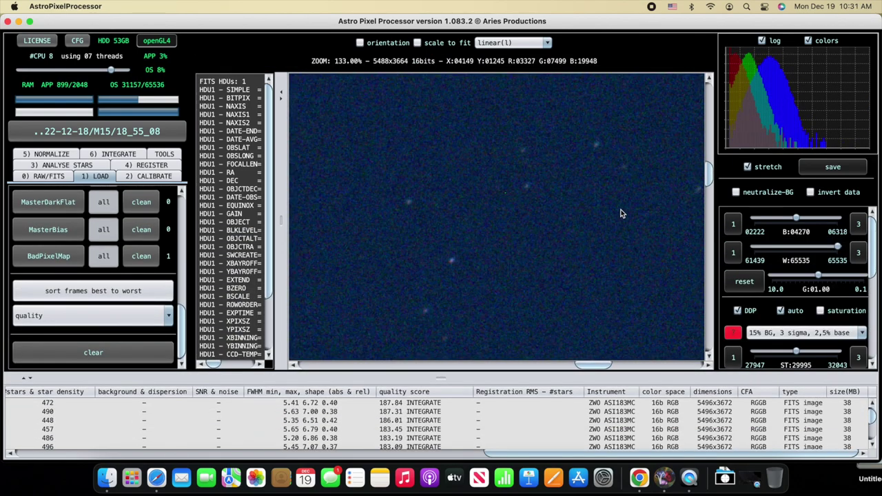
left_click_drag(709, 172, 711, 134)
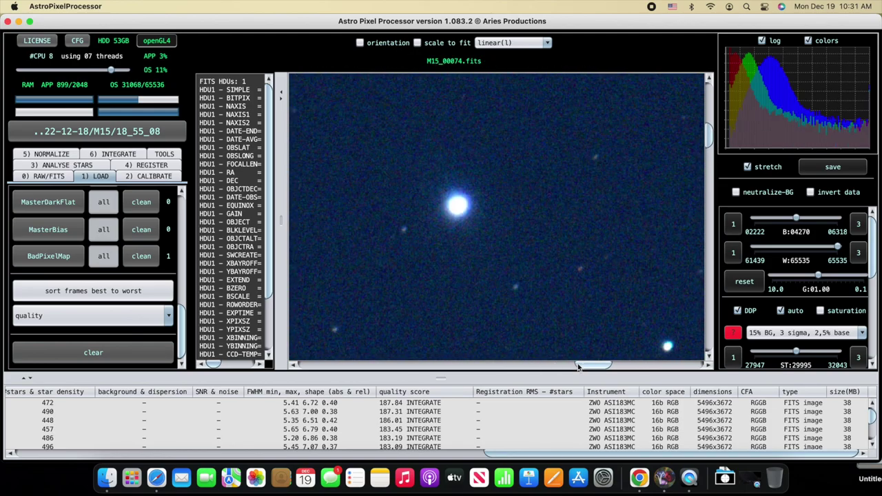
left_click_drag(594, 365, 336, 367)
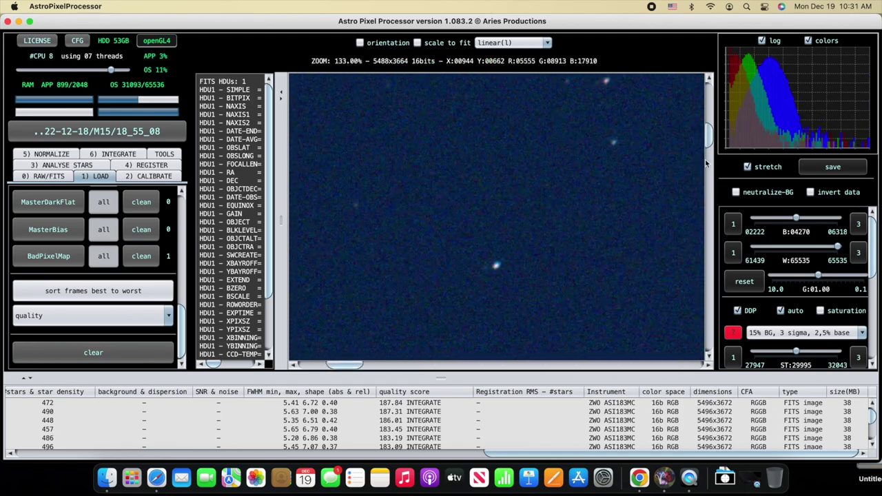
left_click_drag(709, 135, 709, 269)
left_click_drag(394, 377, 394, 236)
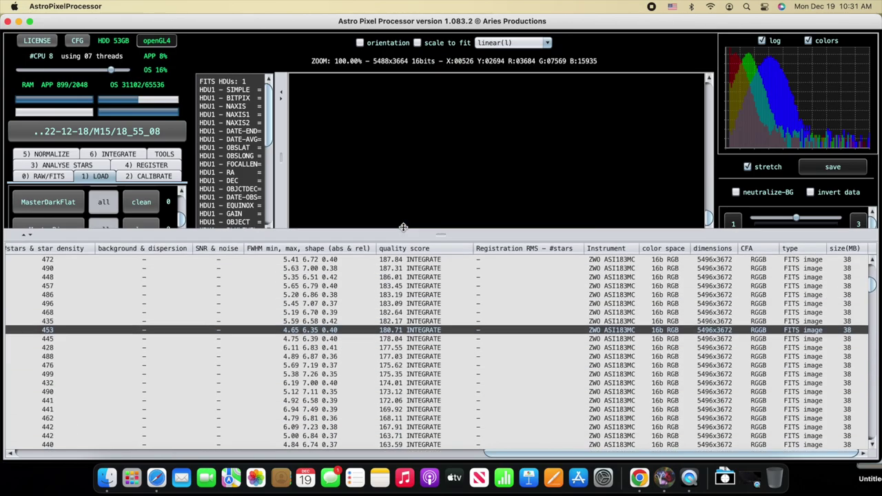
scroll(276, 344, "left", 10)
left_click(86, 337)
scroll(165, 359, "right", 15)
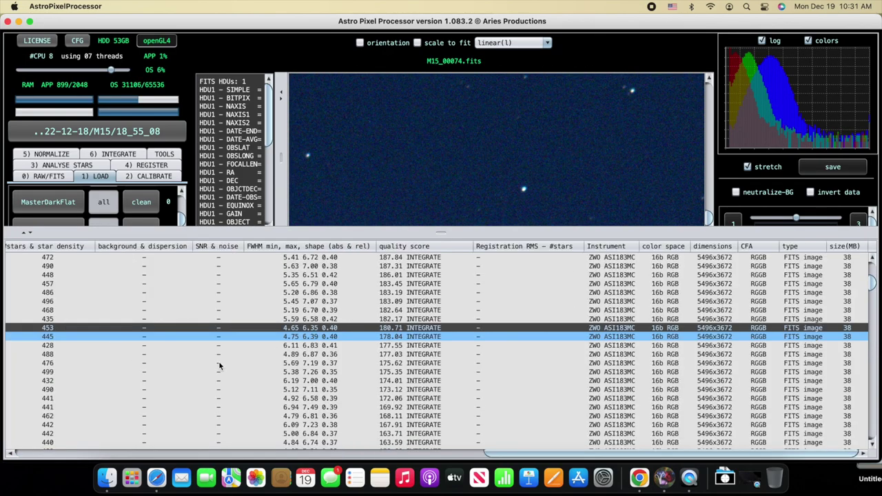
Deselect all frames from the cutoff down to Light 235 and clean them from the list.
left_click(163, 394)
scroll(163, 394, "left", 15)
scroll(138, 406, "down", 10)
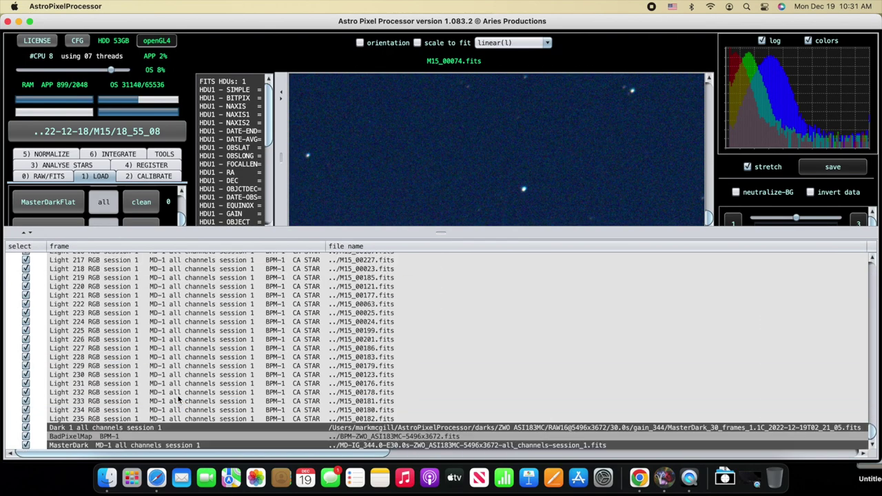
left_click(95, 420, "shift")
right_click(121, 419)
left_click(146, 289)
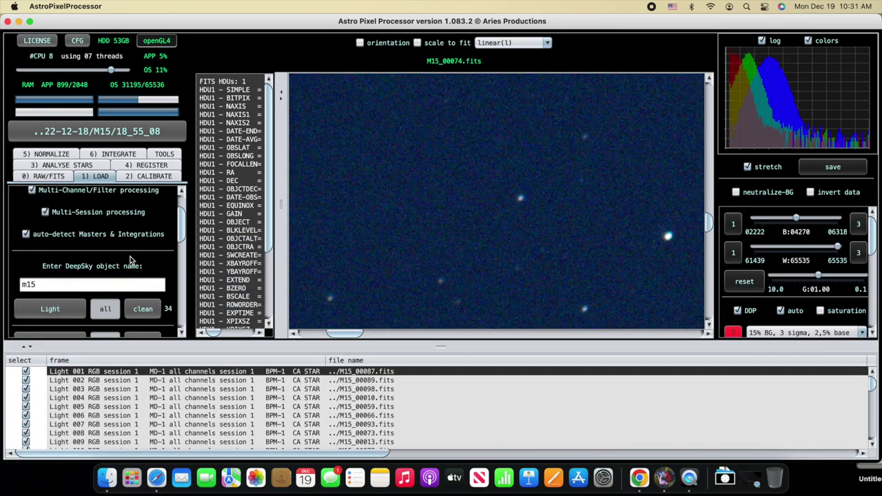
scroll(131, 260, "down", 3)
left_click(143, 242)
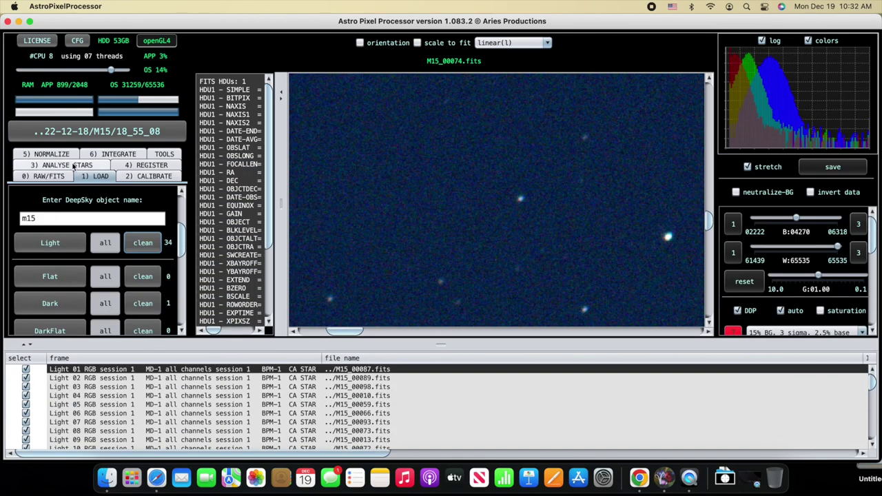
Integrate the remaining light frames with object name m15 and display the stacked cluster.
left_click(112, 175)
scroll(138, 227, "down", 3)
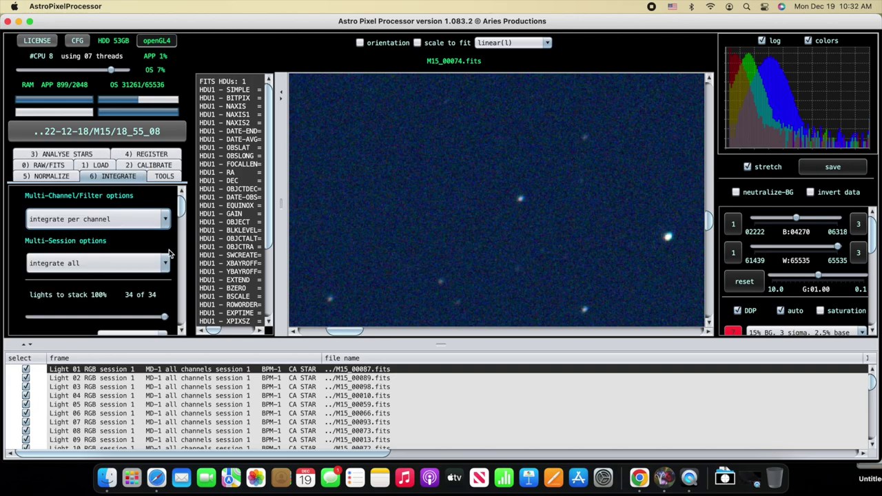
scroll(182, 205, "down", 5)
left_click(96, 301)
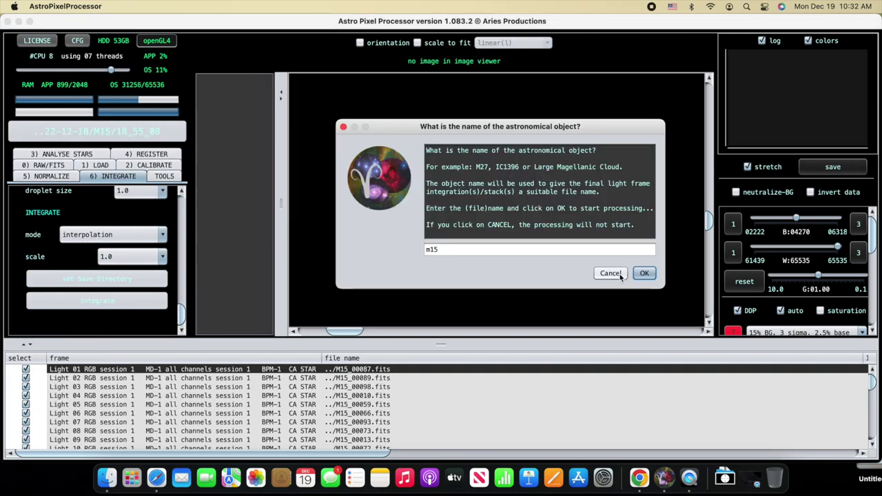
left_click(644, 273)
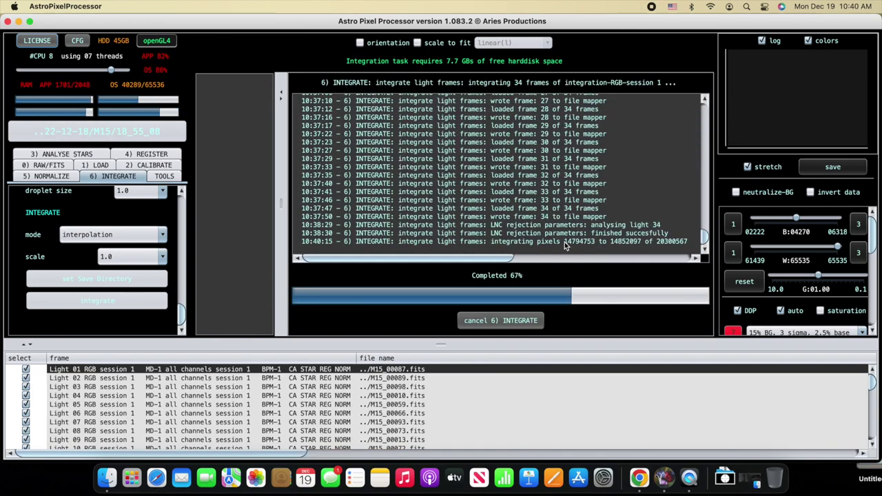
left_click(565, 242)
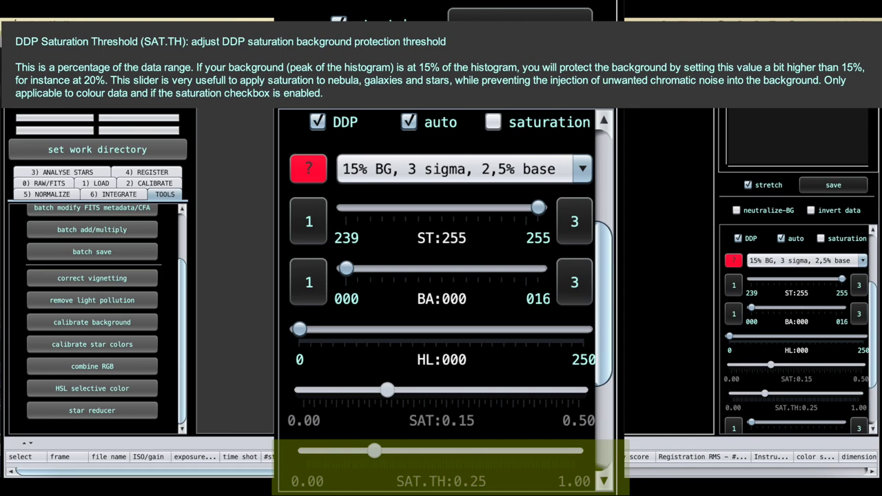
Show the tooltip explaining the DDP SAT.TH saturation threshold slider.
scroll(796, 331, "down", 3)
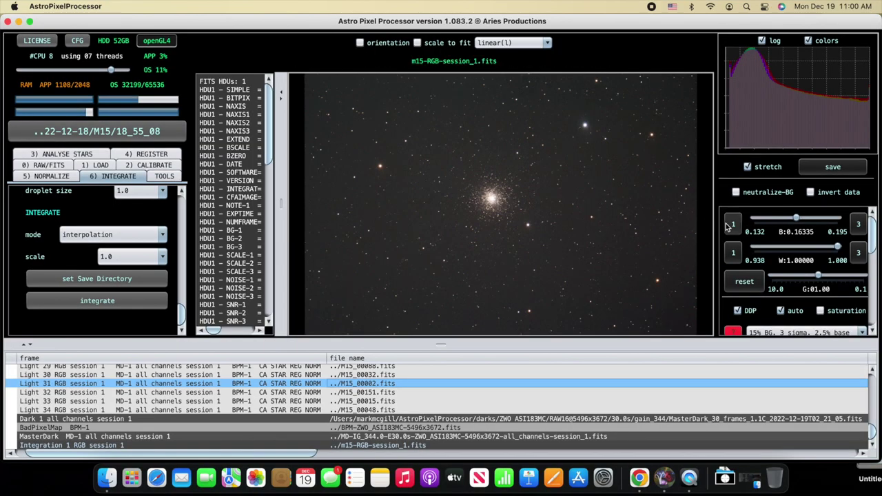
Darken the background with the B slider and raise the colour saturation.
left_click_drag(783, 218, 798, 219)
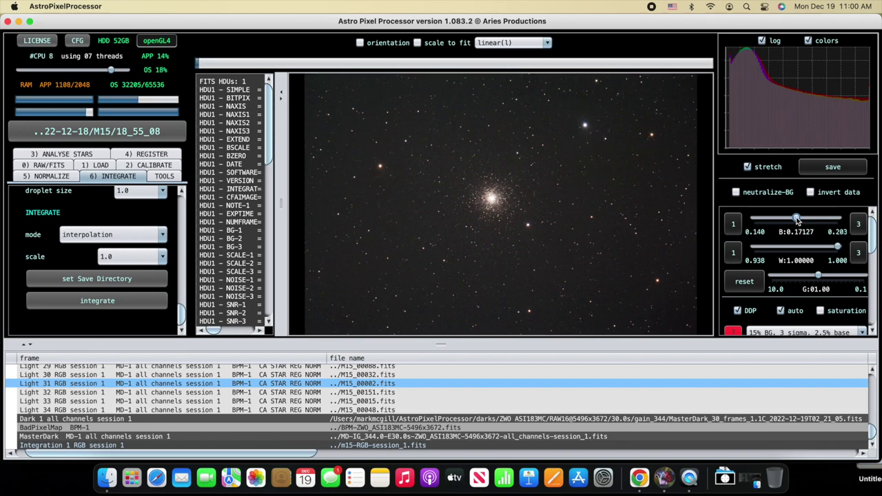
scroll(671, 224, "up", 2)
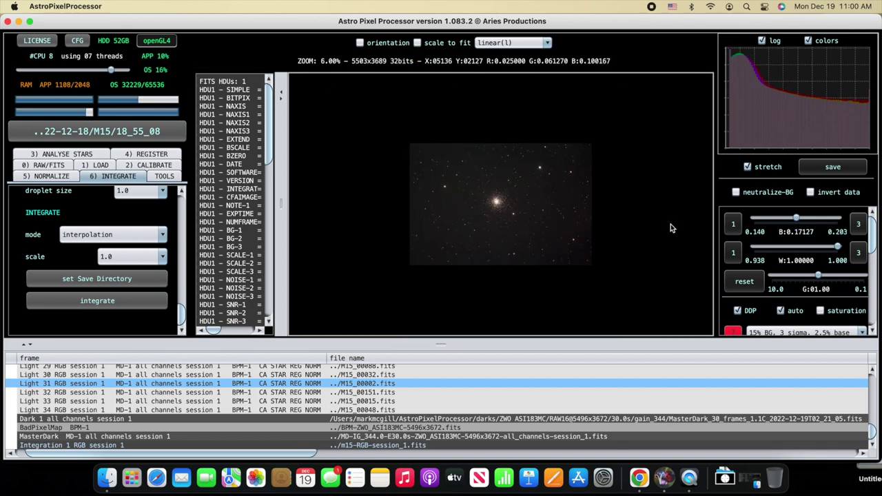
left_click_drag(709, 210, 709, 150)
scroll(625, 251, "down", 3)
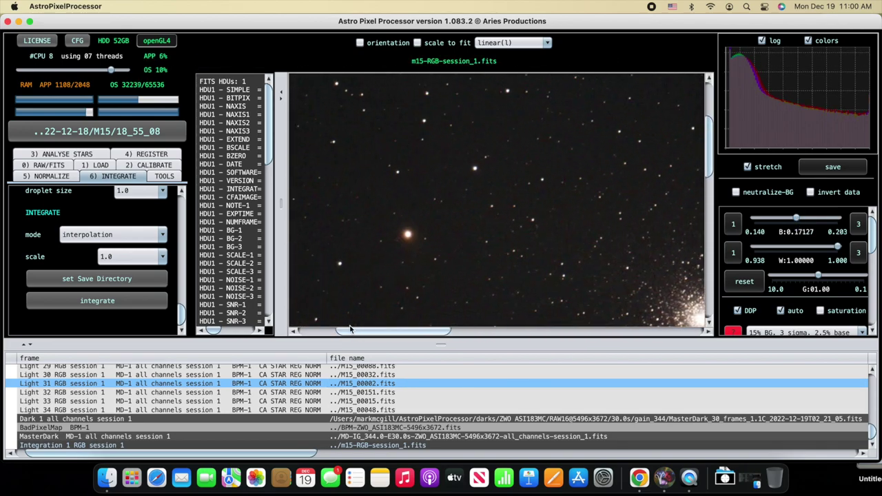
scroll(799, 269, "down", 3)
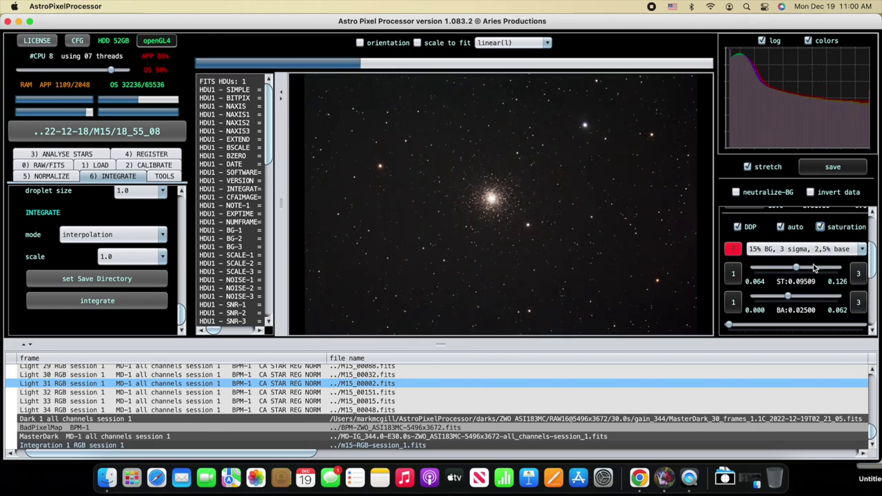
scroll(806, 311, "down", 2)
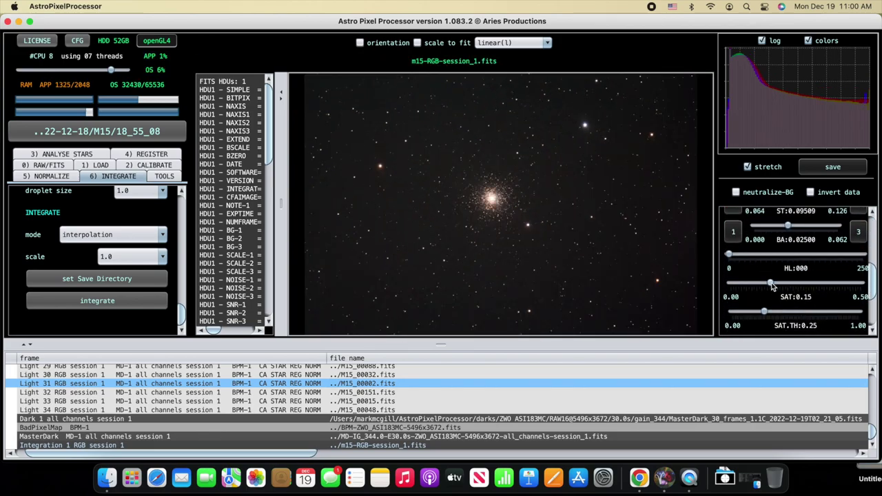
left_click_drag(772, 286, 791, 286)
Re-stretch to ST 0.07801 and BA 0.01833, and nudge G to 1.03.
scroll(793, 275, "up", 2)
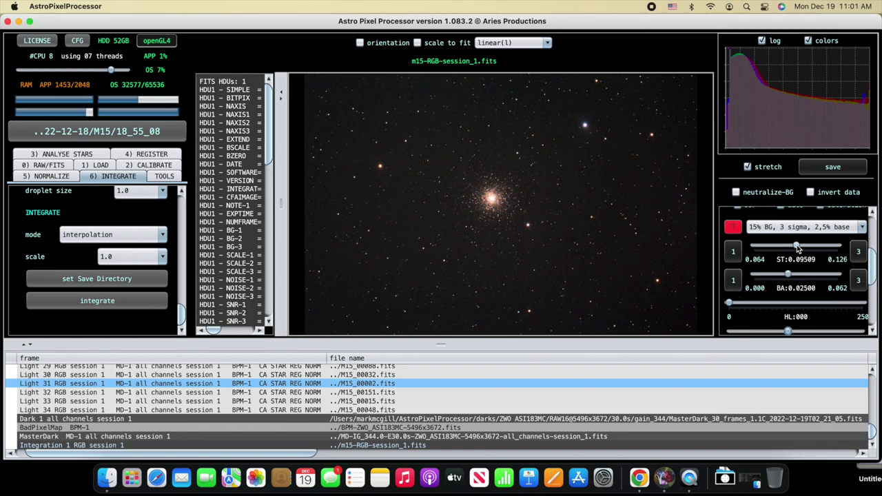
left_click_drag(790, 246, 781, 267)
scroll(797, 248, "down", 1)
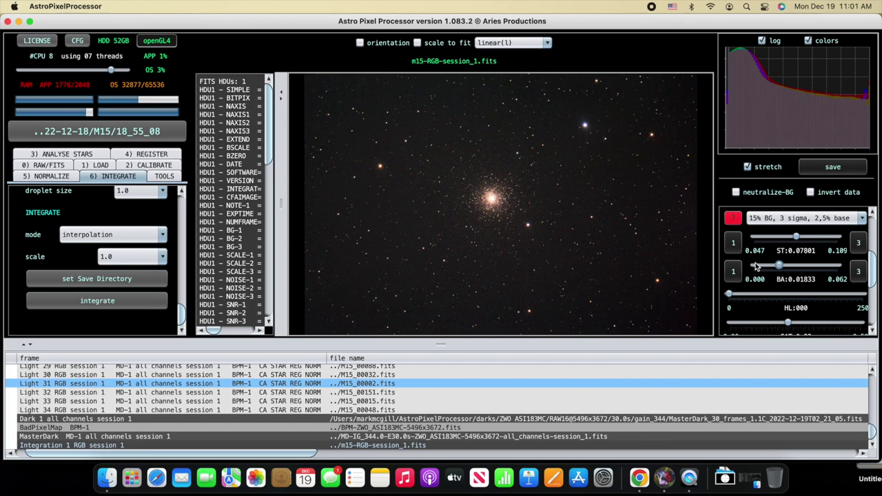
scroll(797, 255, "up", 2)
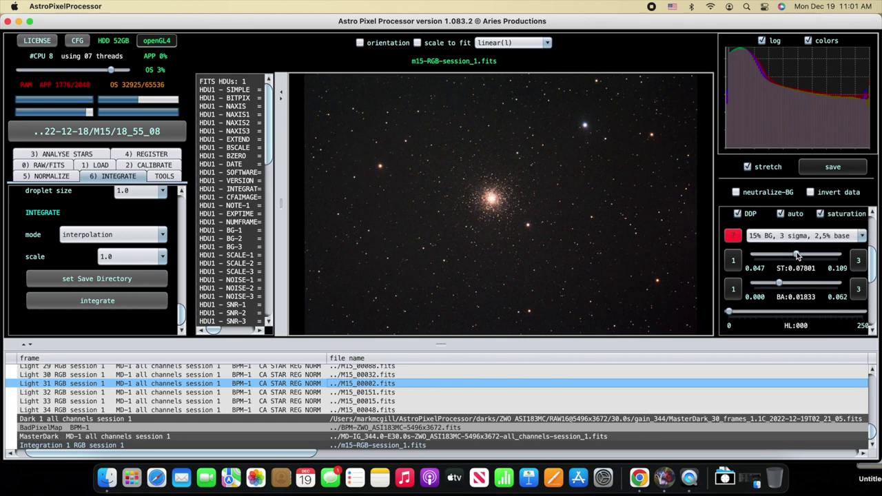
scroll(798, 255, "up", 6)
left_click_drag(811, 255, 819, 255)
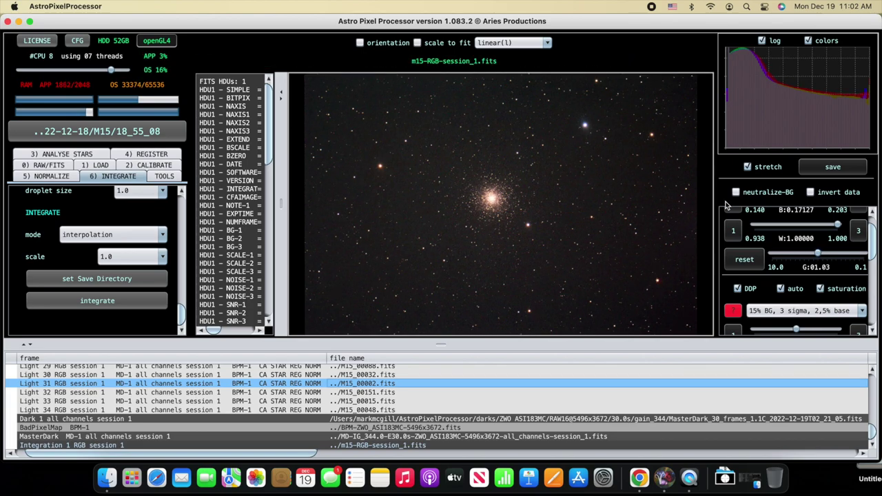
Save the stretched image as a 16-bit TIFF with a chosen DPI.
left_click(833, 166)
left_click(692, 278)
scroll(693, 342, "down", 5)
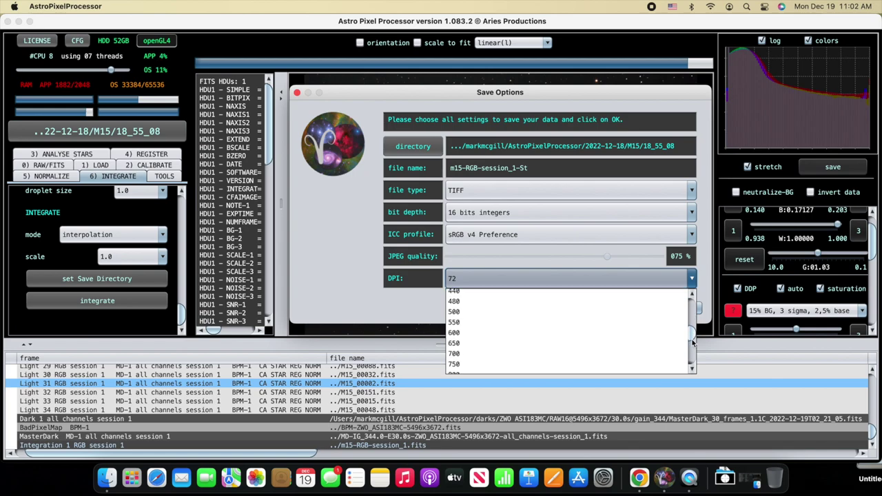
left_click(662, 364)
left_click(691, 308)
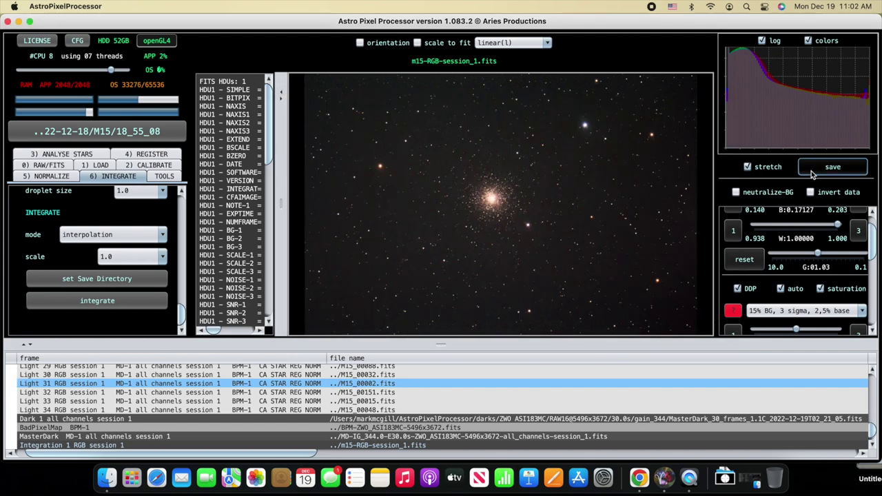
Save a JPEG copy, m15-RGB-session_1-St.jpg, with the same DPI.
left_click(813, 169)
left_click(600, 191)
left_click(602, 216)
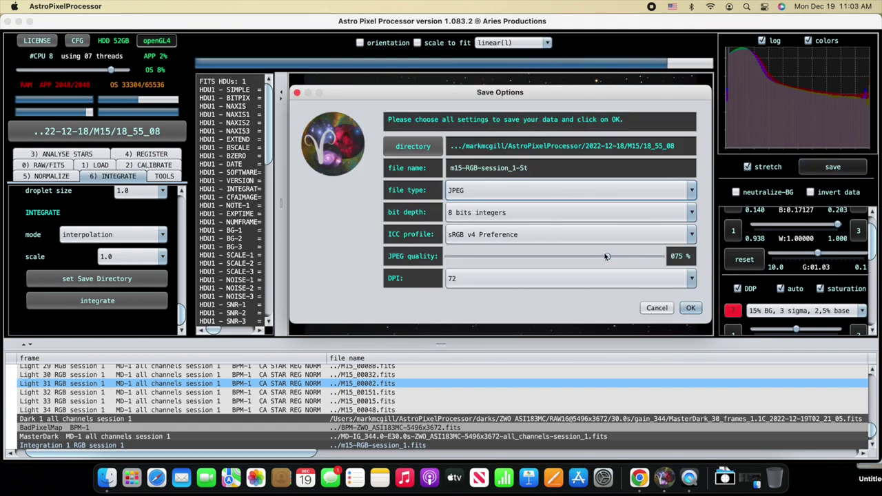
left_click(661, 279)
left_click(662, 363)
left_click(691, 309)
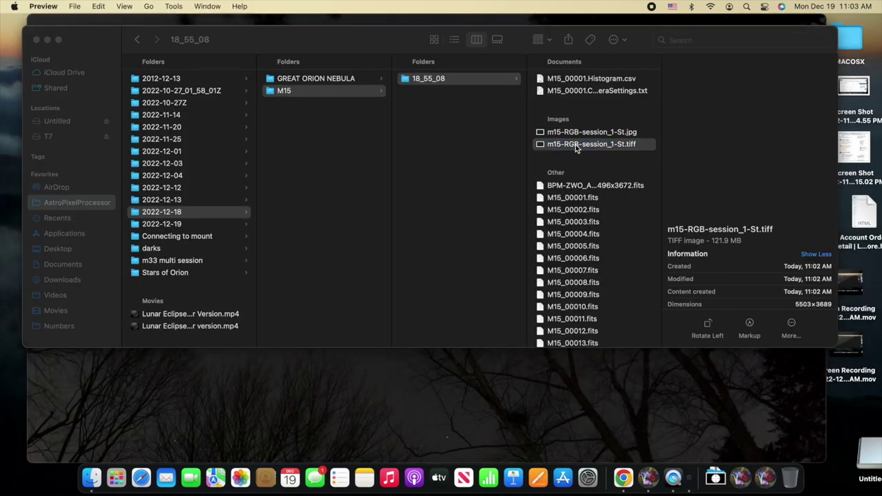
Open the saved TIFF in Preview and zoom in and out on the cluster.
key("Return")
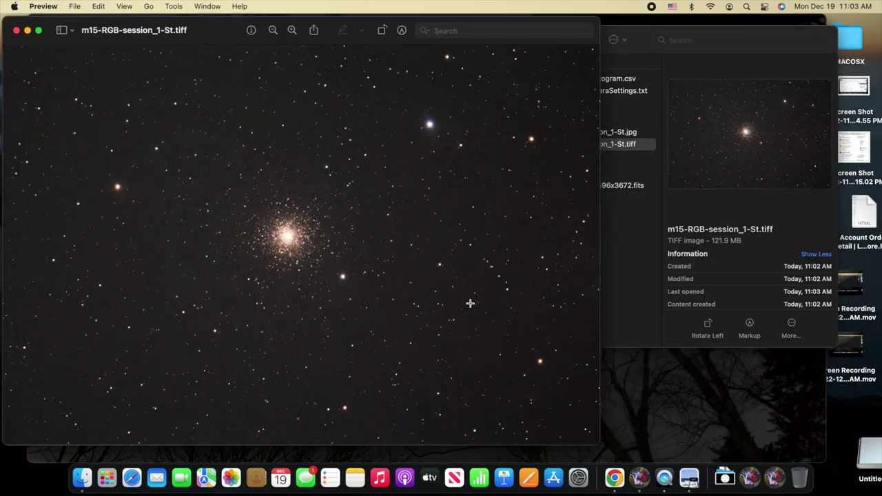
left_click(292, 30)
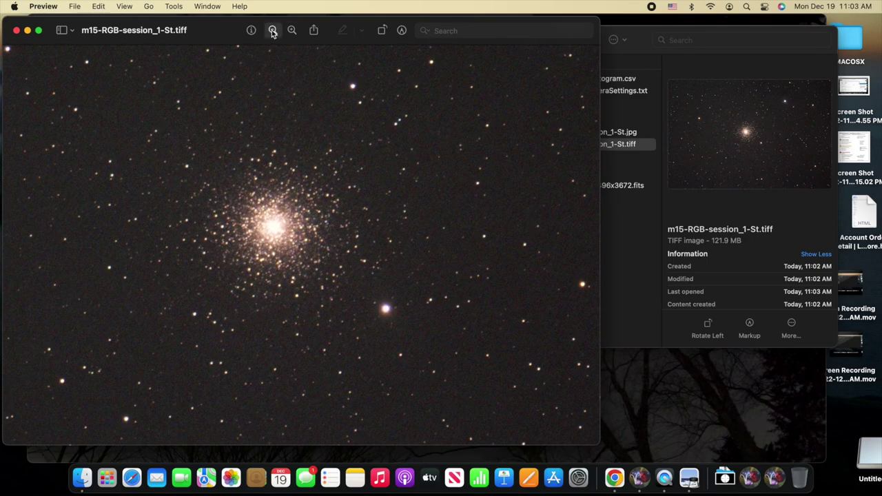
left_click(272, 30)
left_click(292, 30)
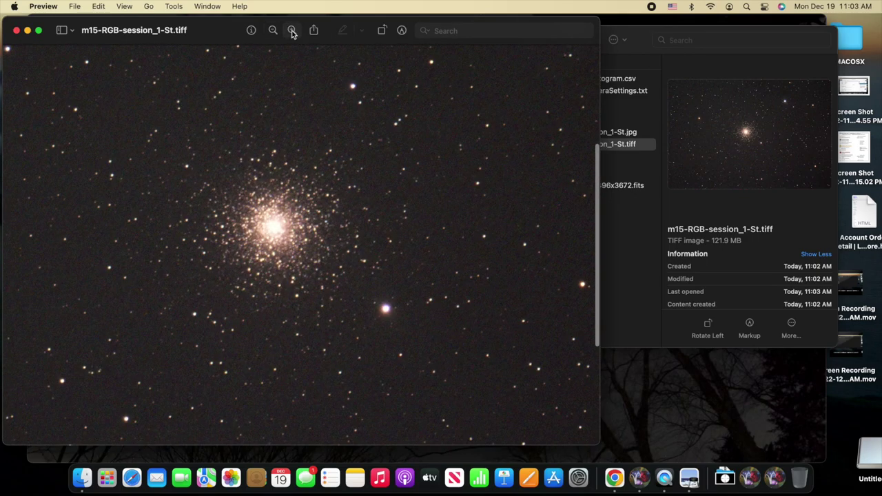
left_click(273, 30)
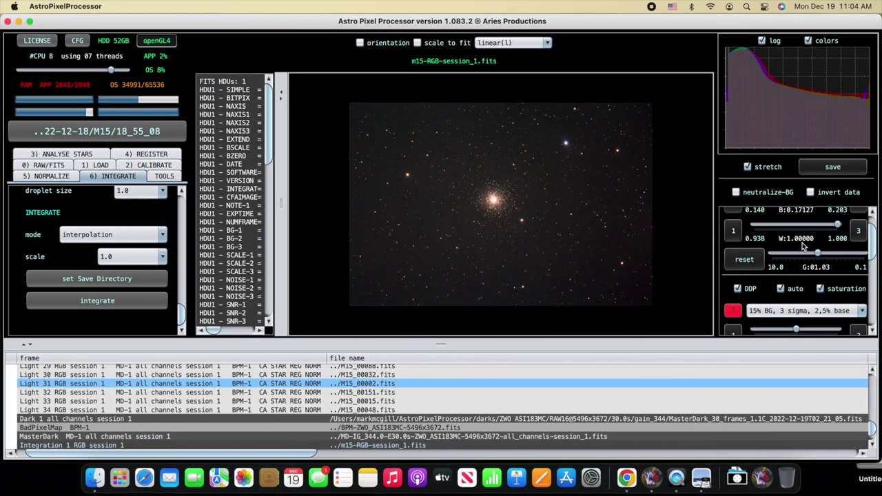
Raise the black point slightly with the B slider and save a TIFF copy at the chosen DPI.
scroll(802, 243, "up", 1)
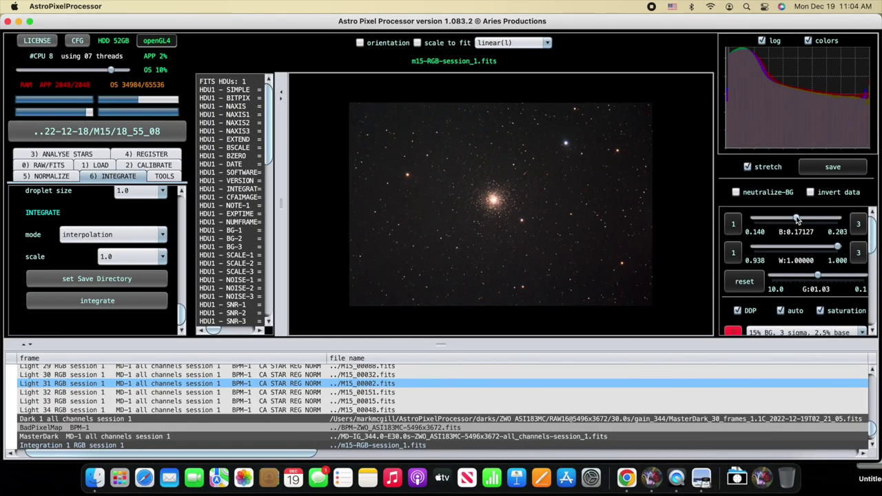
left_click_drag(793, 219, 798, 219)
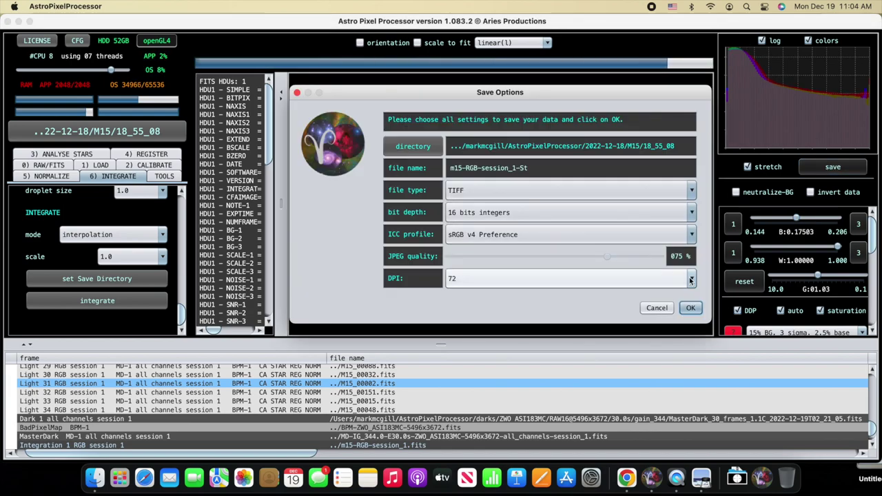
left_click(689, 280)
left_click(661, 294)
left_click(692, 312)
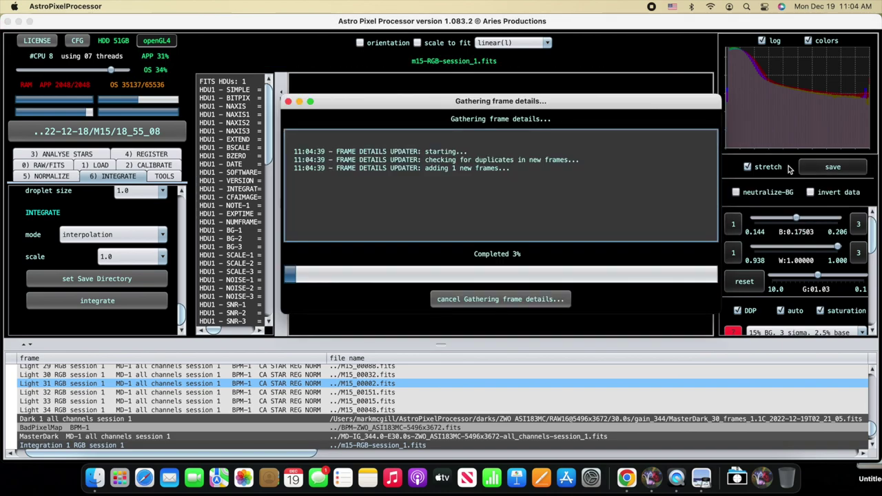
Save a JPEG copy at 100% quality with a chosen DPI, without overwriting the earlier JPEG.
left_click(822, 171)
left_click(692, 190)
left_click(483, 224)
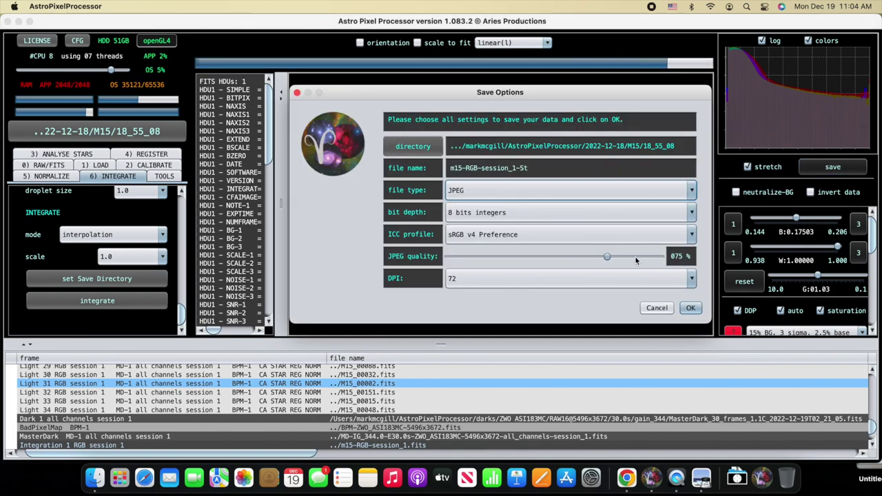
left_click_drag(607, 256, 667, 256)
left_click(691, 279)
left_click(631, 364)
left_click(690, 308)
left_click(482, 290)
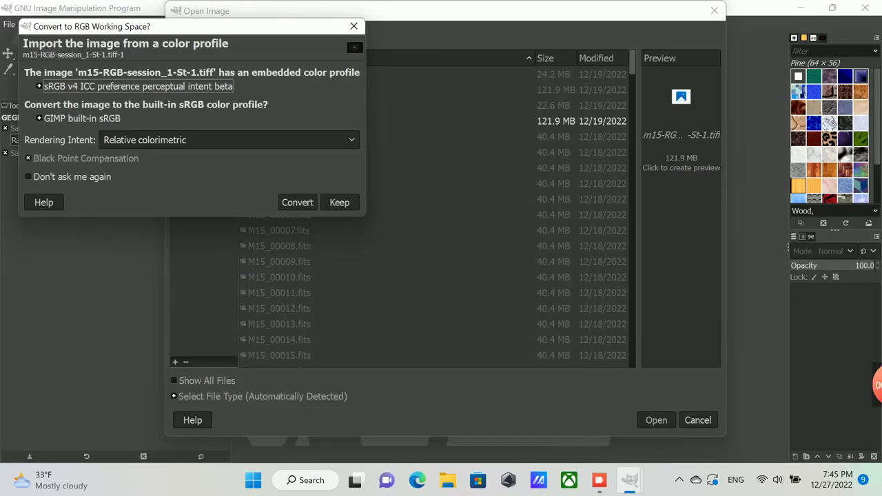
Convert the imported TIFF to GIMP's built-in sRGB and view it at 100% then 50%.
key("Return")
key("alt+v")
key("z")
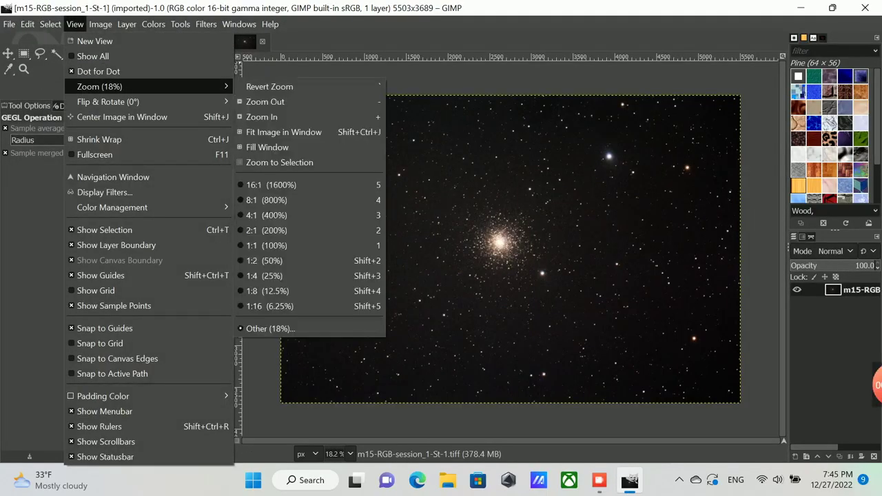
key("1")
key("alt+v")
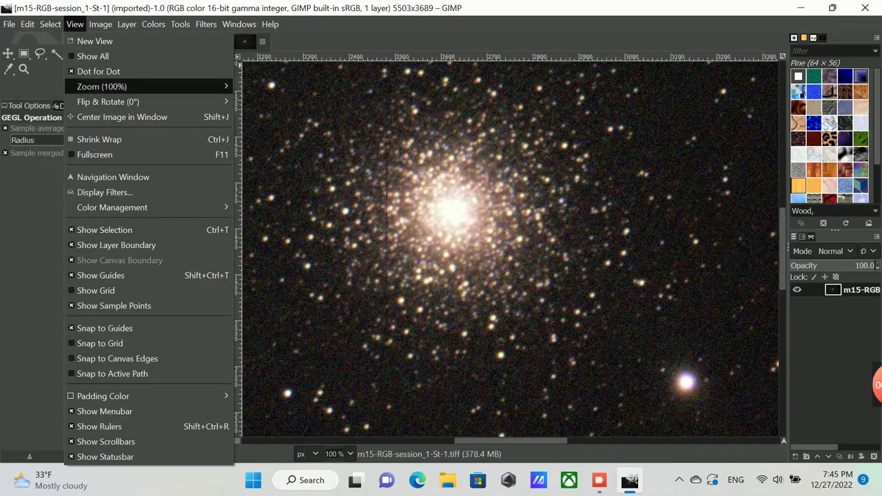
key("z")
key("2")
Apply a Colors > Exposure adjustment with lowered exposure and black level 0.027.
key("alt+c")
key("Down")
key("Down")
key("Down")
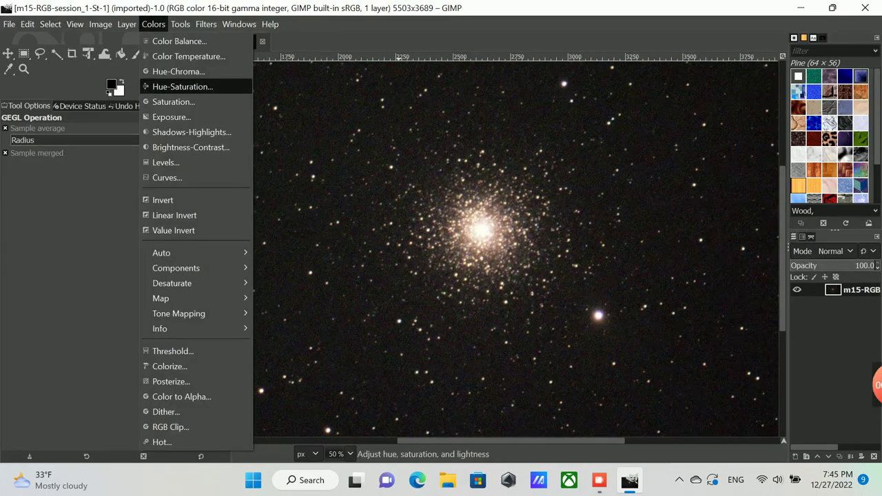
key("Down")
key("Down")
key("Return")
left_click_drag(190, 144, 159, 130)
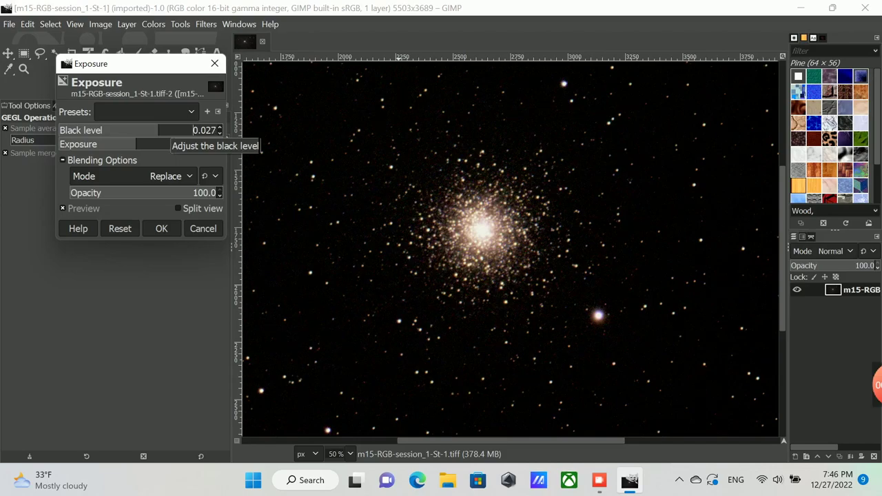
left_click(162, 229)
Inspect the darkened M15 image at 100% zoom, panning across it.
left_click(75, 24)
left_click(276, 242)
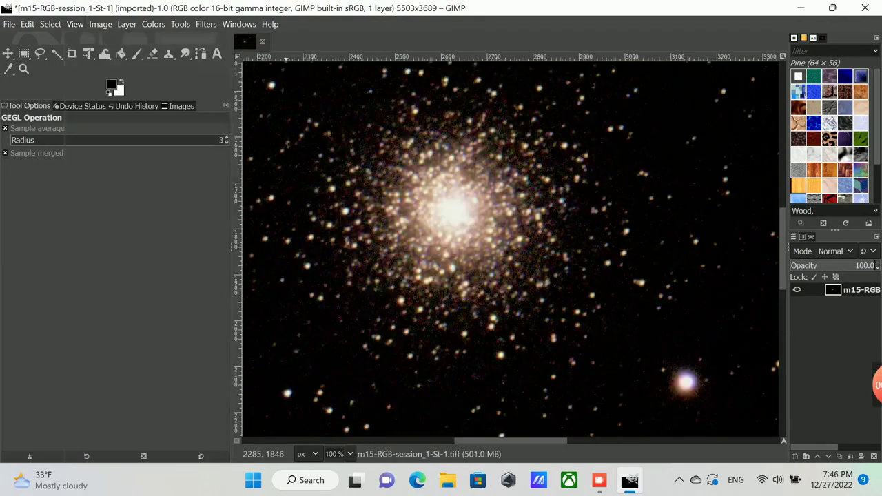
scroll(510, 249, "left", 5)
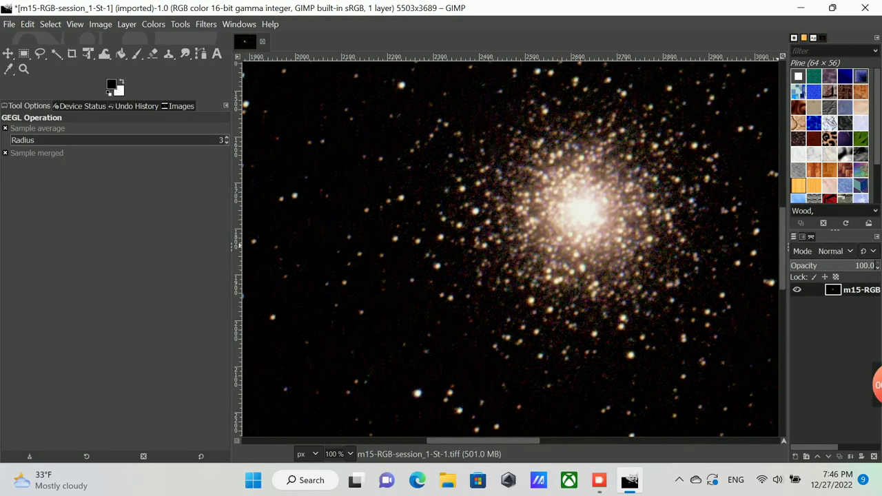
scroll(510, 248, "up", 5)
scroll(510, 248, "down", 5)
scroll(510, 248, "right", 5)
left_click(153, 24)
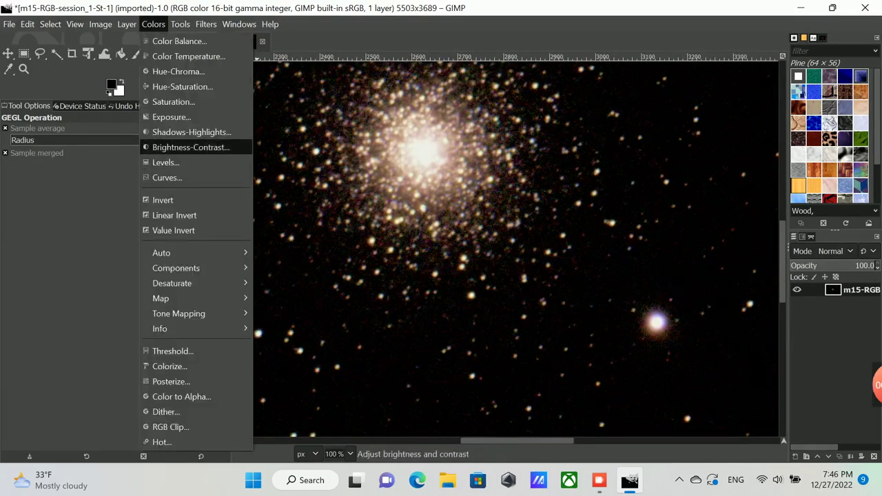
Apply Brightness-Contrast with brightness lowered to -0.375.
left_click(183, 148)
left_click_drag(193, 148, 208, 165)
left_click(235, 234)
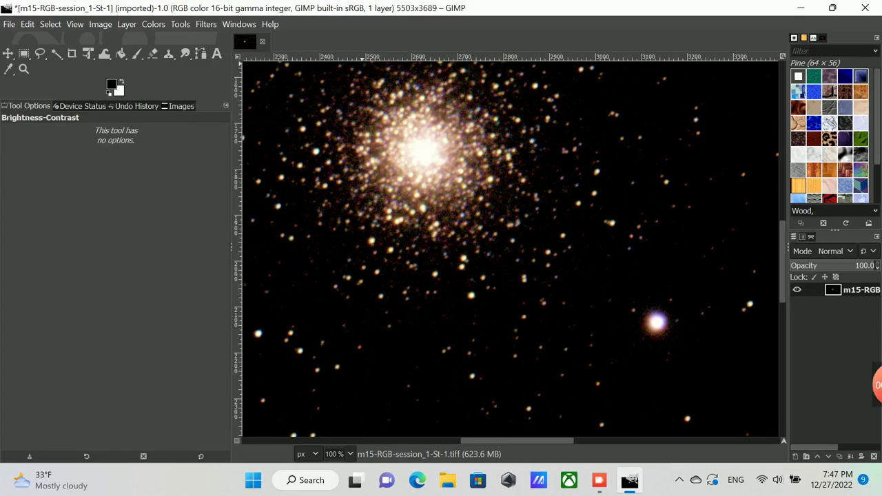
Check the result by switching between Fit Image in Window and 100% zoom.
left_click(75, 24)
mouse_move(97, 85)
left_click(289, 132)
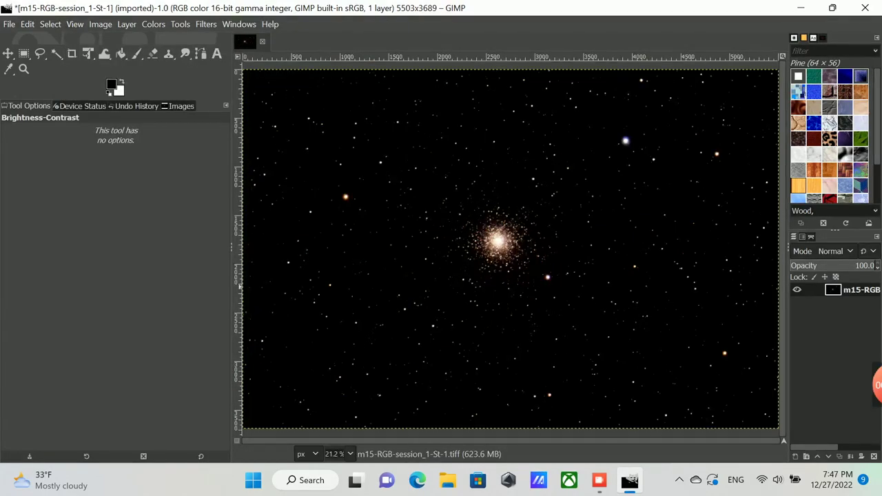
left_click(74, 24)
mouse_move(97, 85)
left_click(275, 261)
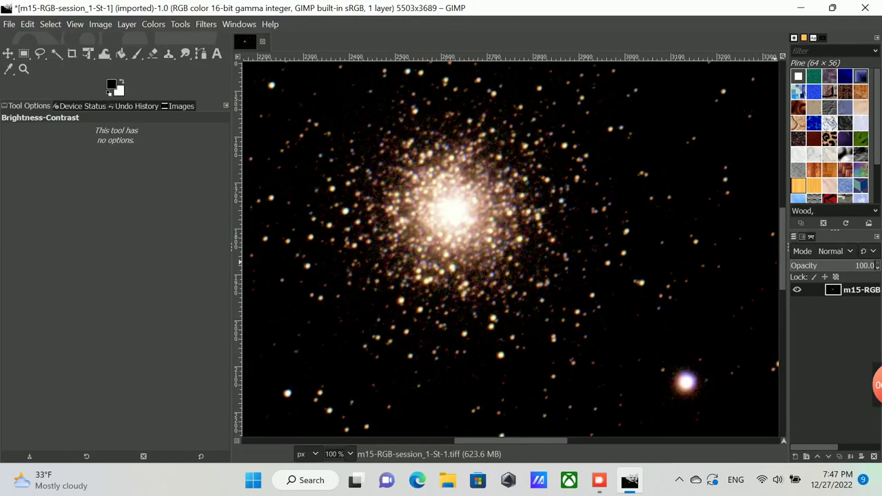
scroll(510, 248, "down", 3)
scroll(510, 248, "down", 10)
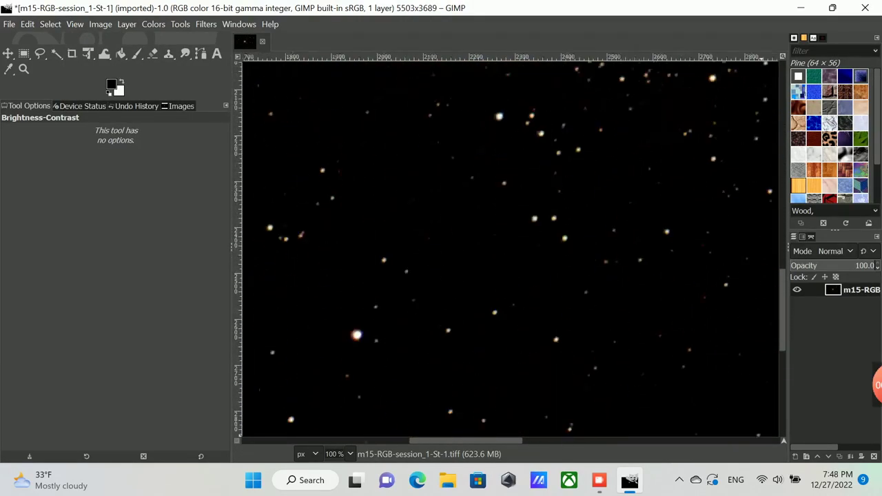
left_click(75, 24)
left_click(324, 144)
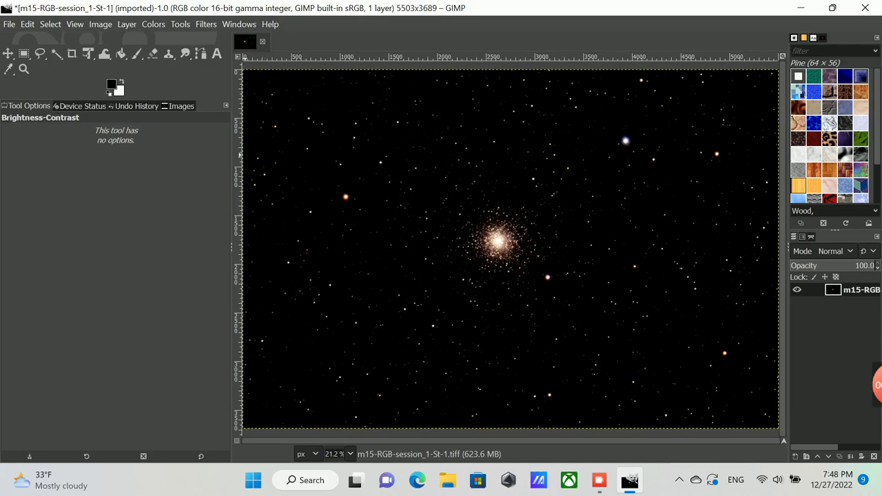
Save the project as m15-RGB-gimped_1-St-1.xcf, replacing session_ with gimped_.
key("ctrl+s")
left_click_drag(116, 33, 151, 33)
type("gimped_")
key("Return")
Export a PNG copy, m15-RGB-gimped_1-St-1.png.
left_click(9, 24)
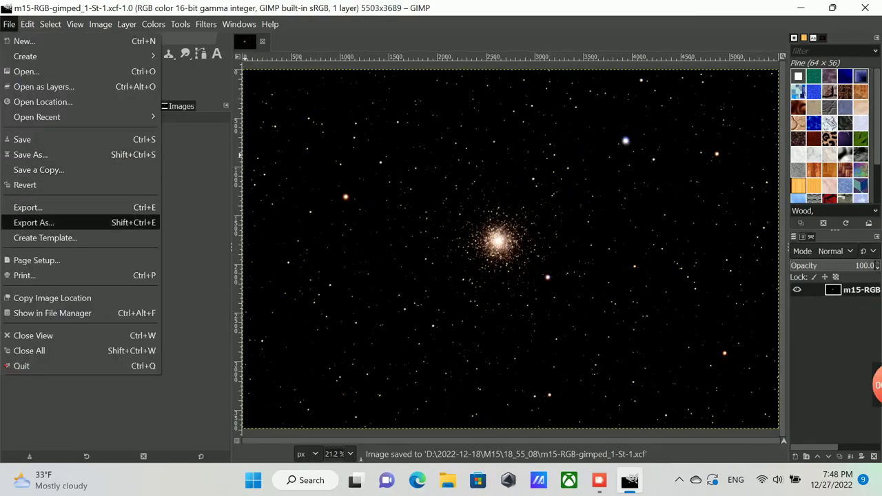
left_click(28, 224)
key("Return")
Export a JPEG copy, m15-RGB-gimped_1-St-1.jpg, by changing the extension to jpg.
key("Return")
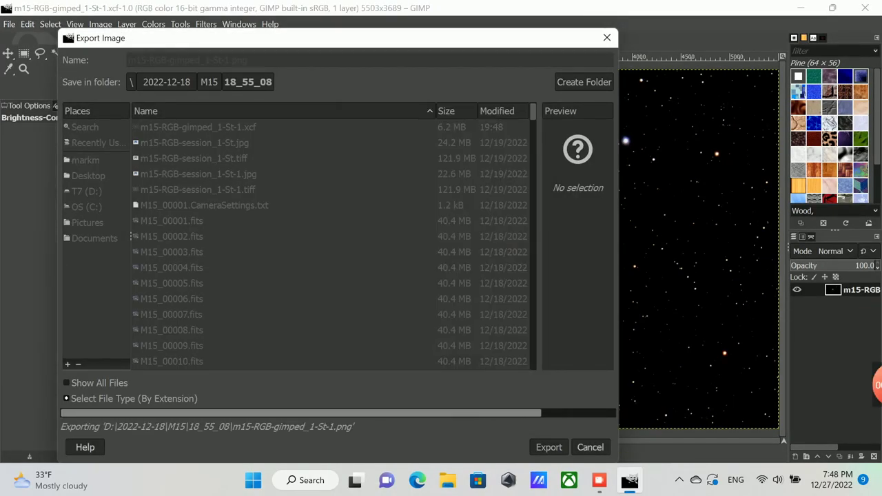
left_click(9, 24)
left_click(28, 221)
key("End")
key("BackSpace")
key("BackSpace")
key("BackSpace")
type("jpg")
key("Return")
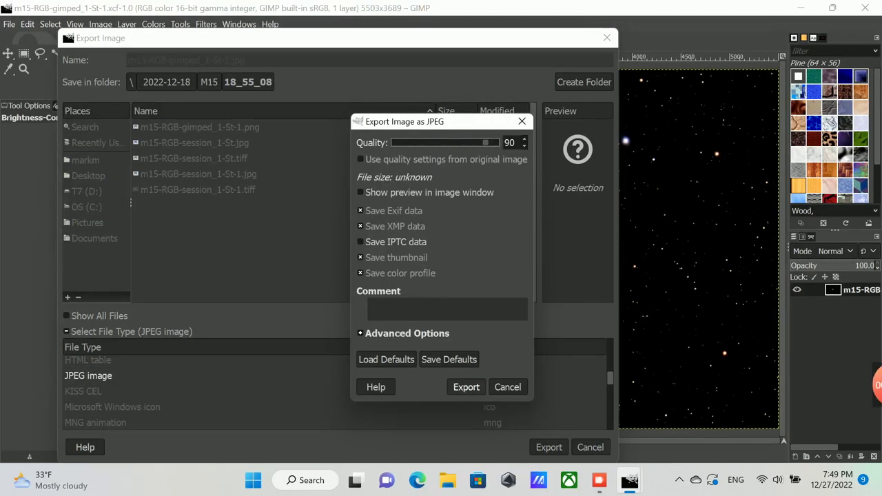
key("Return")
left_click(9, 24)
left_click(28, 222)
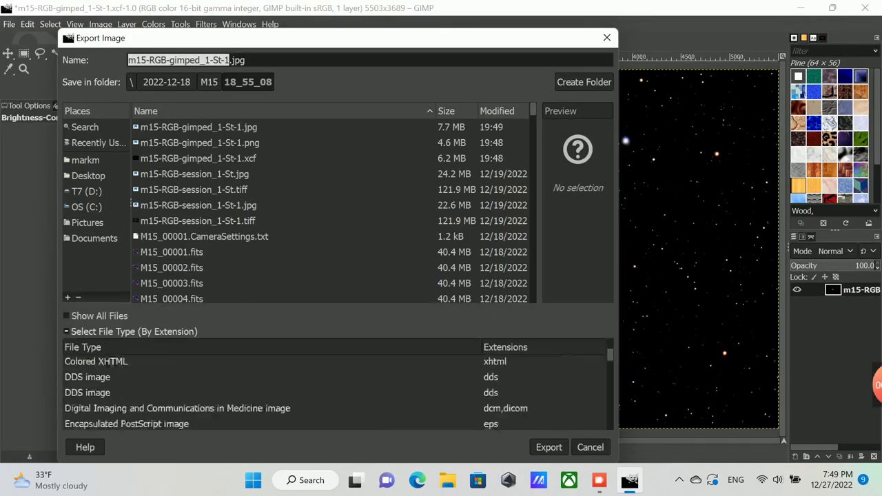